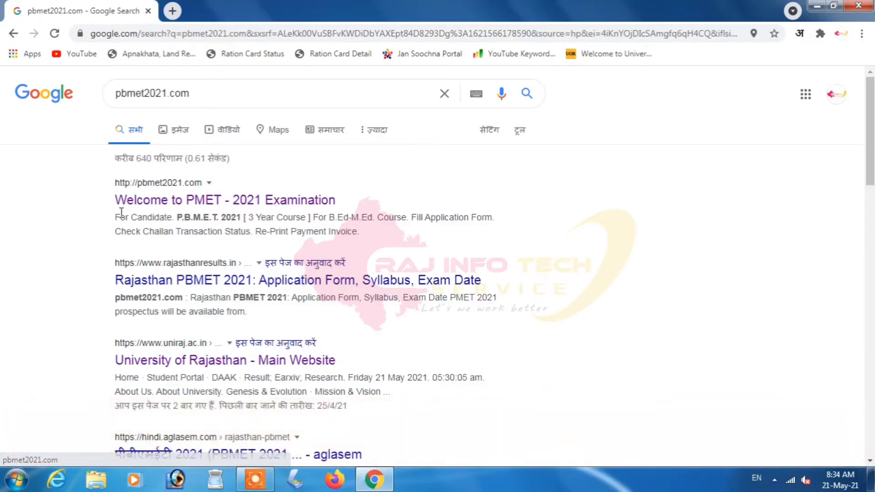
- Open the official PMET 2021 site from the search results and start a new application form
{"action": "left_click", "coordinate": [286, 204]}
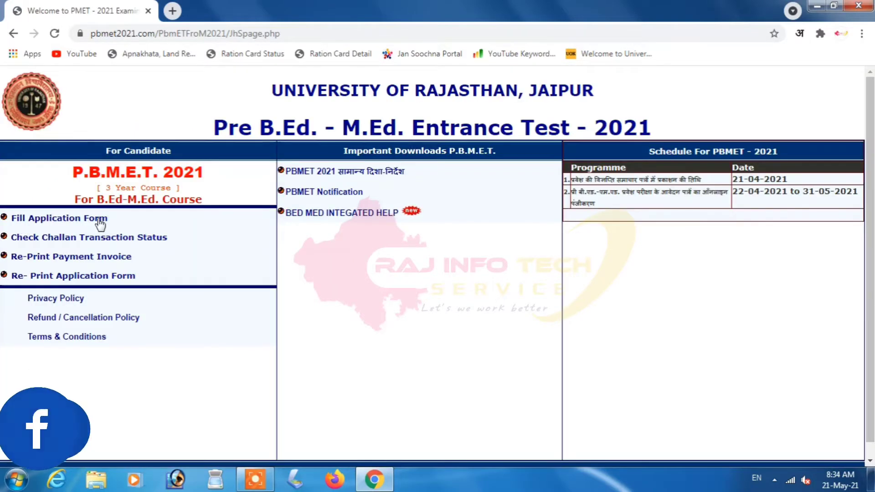
{"action": "left_click", "coordinate": [56, 223]}
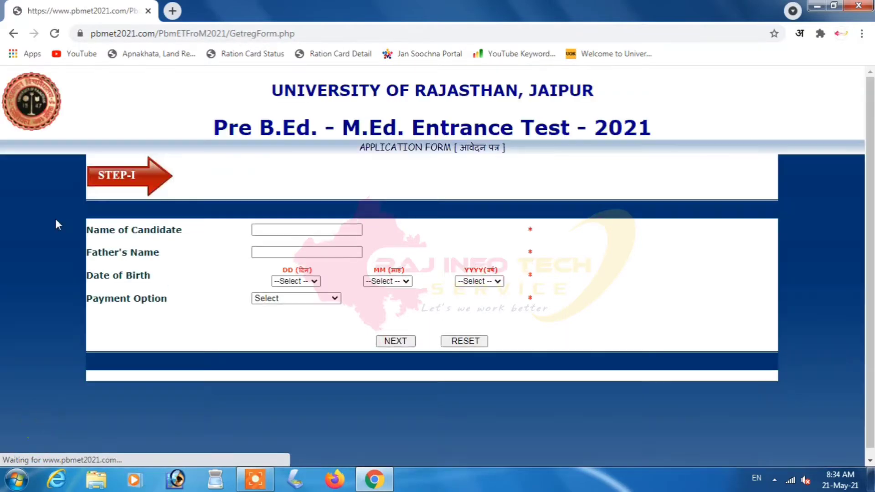
{"action": "left_click", "coordinate": [275, 229]}
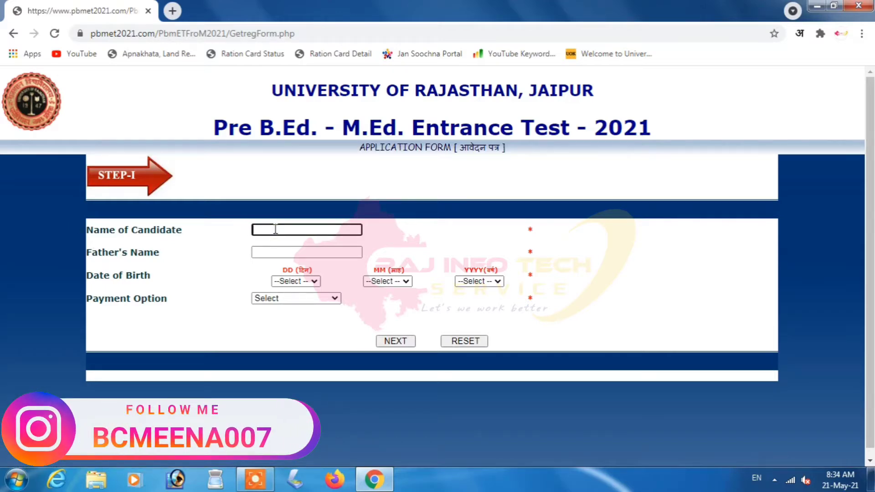
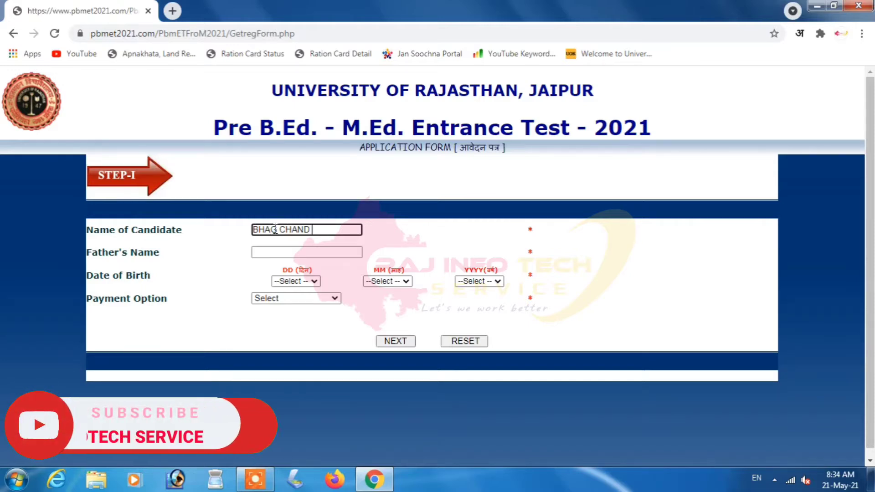
{"action": "key", "text": "Tab"}
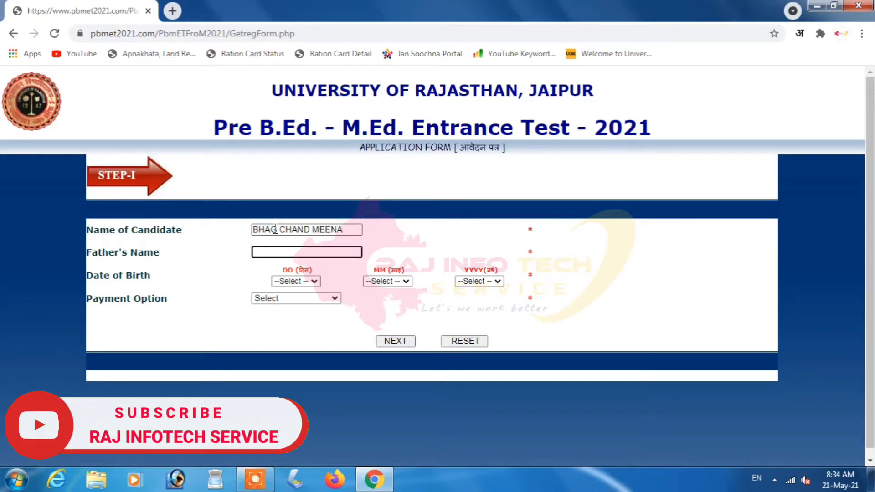
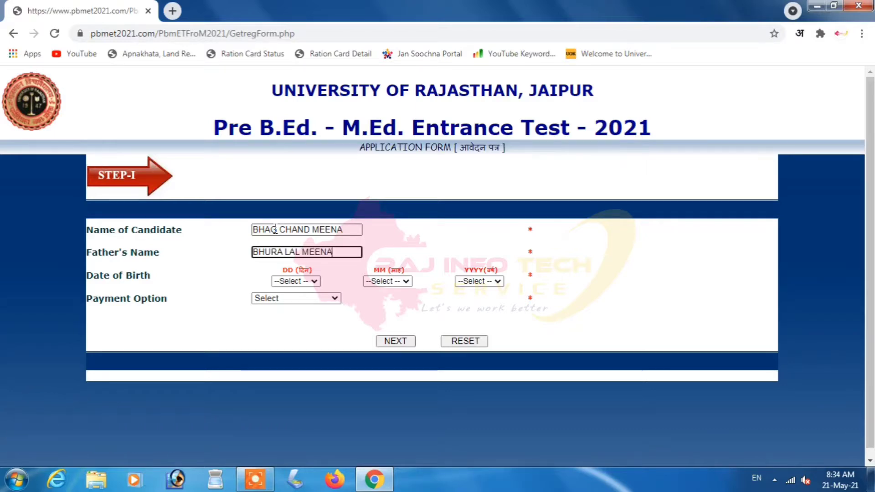
{"action": "key", "text": "Tab"}
{"action": "type", "text": "10"}
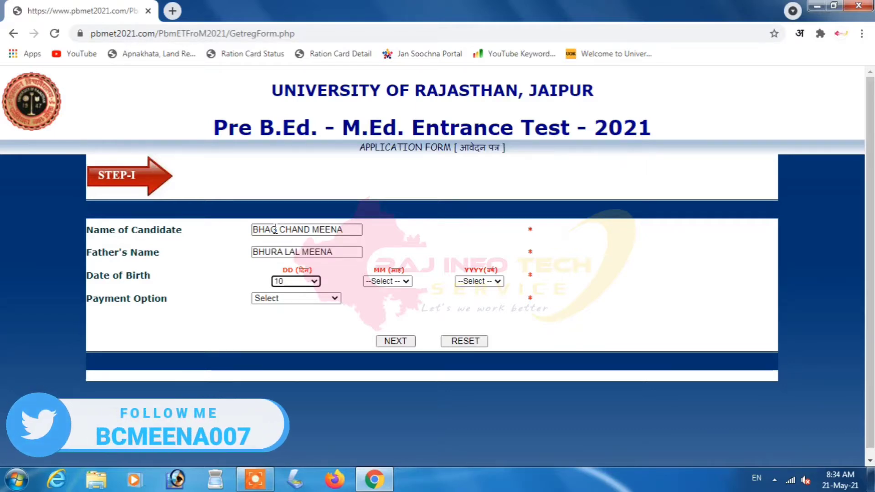
{"action": "type", "text": "14"}
{"action": "key", "text": "Tab"}
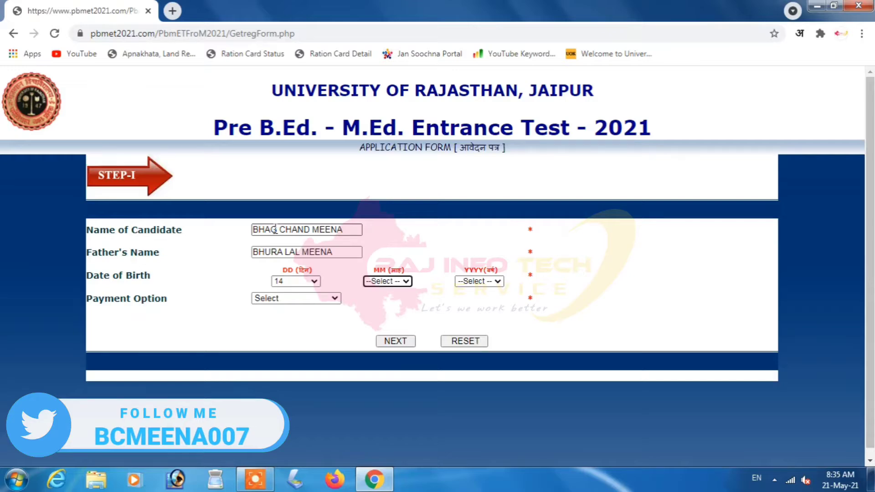
{"action": "type", "text": "jul"}
{"action": "key", "text": "Tab"}
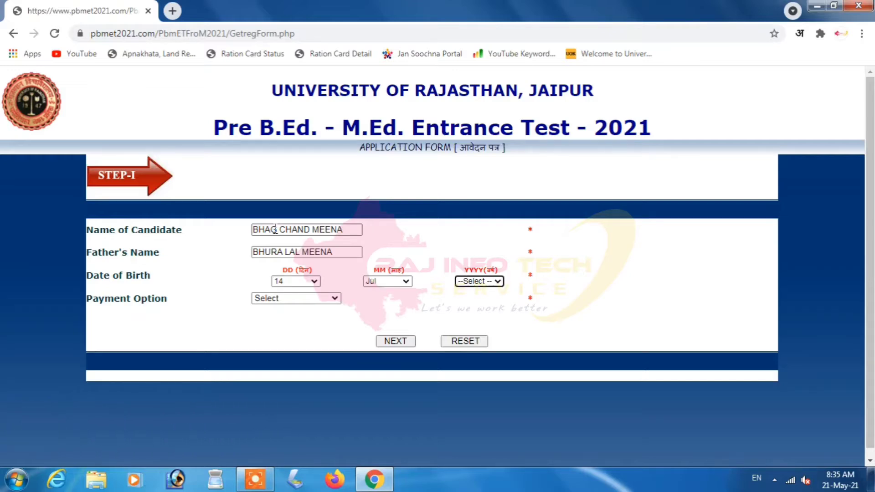
{"action": "key", "text": "Tab"}
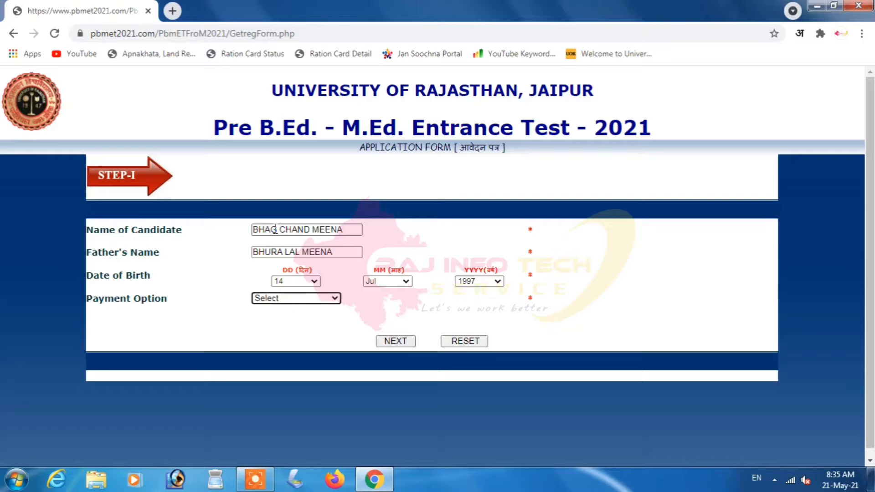
- Choose ONLINE PAYMENT as the payment option and submit Step I
{"action": "left_click", "coordinate": [286, 299]}
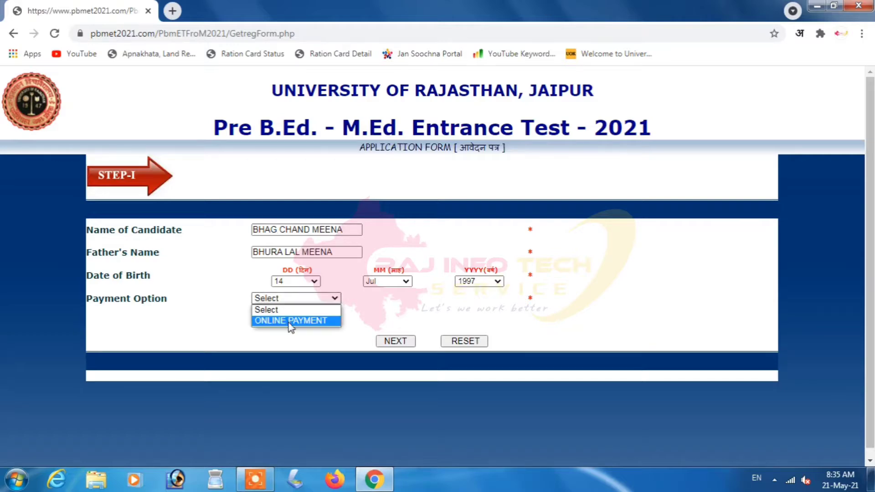
{"action": "left_click", "coordinate": [292, 321]}
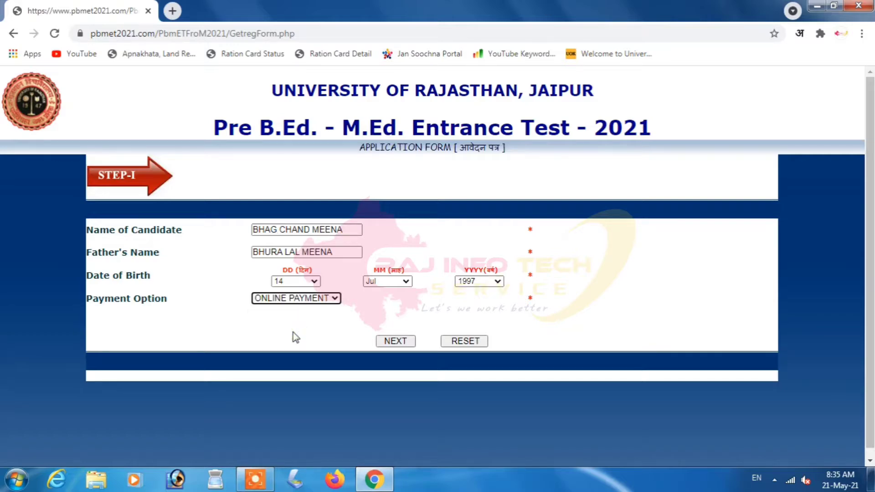
{"action": "left_click", "coordinate": [396, 343]}
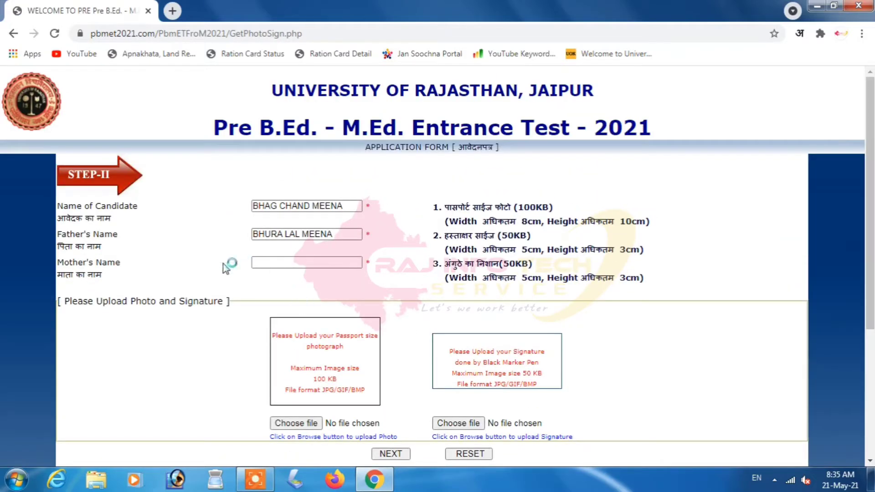
- Enter the mother's name and upload the passport photo bhagchand.jpg
{"action": "left_click", "coordinate": [308, 263]}
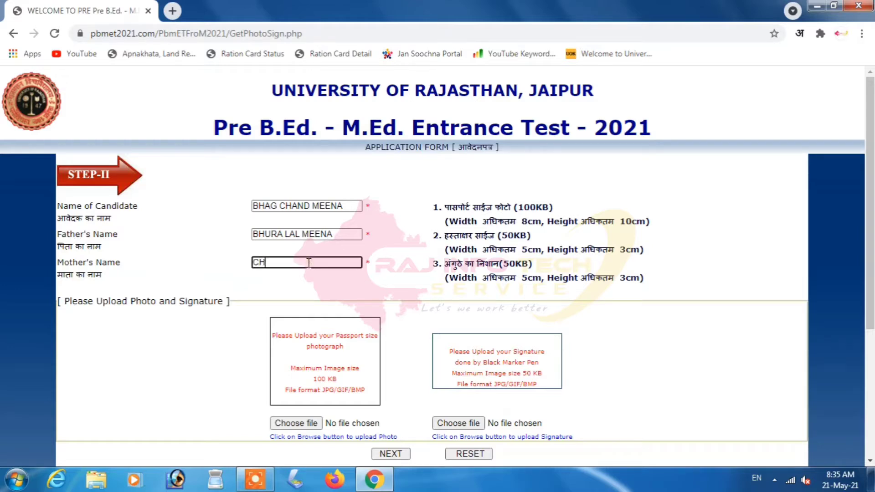
{"action": "left_click", "coordinate": [307, 427]}
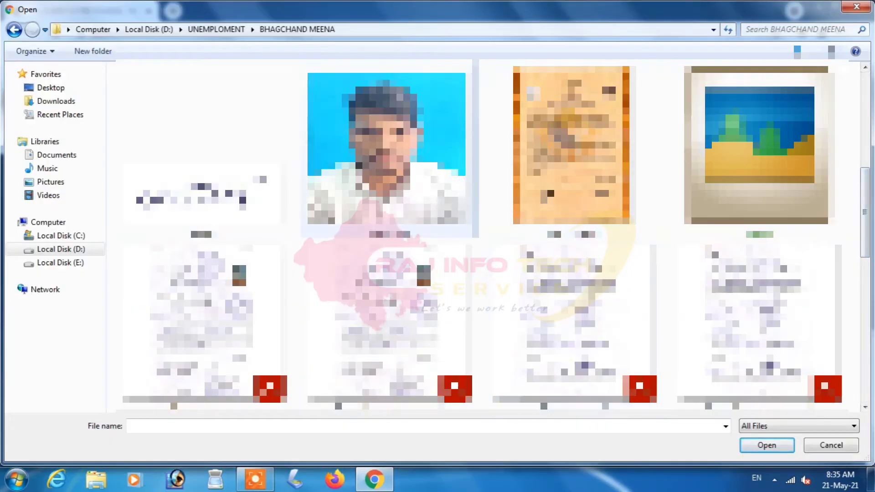
{"action": "double_click", "coordinate": [404, 164]}
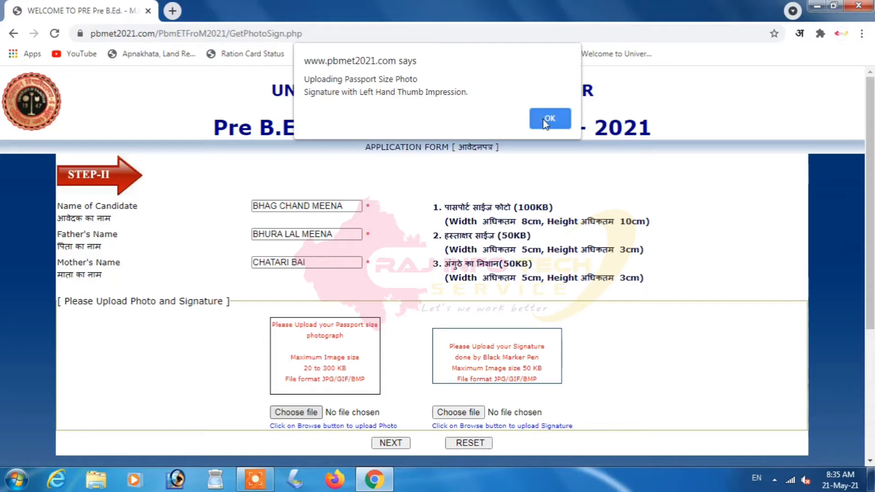
{"action": "left_click", "coordinate": [549, 119]}
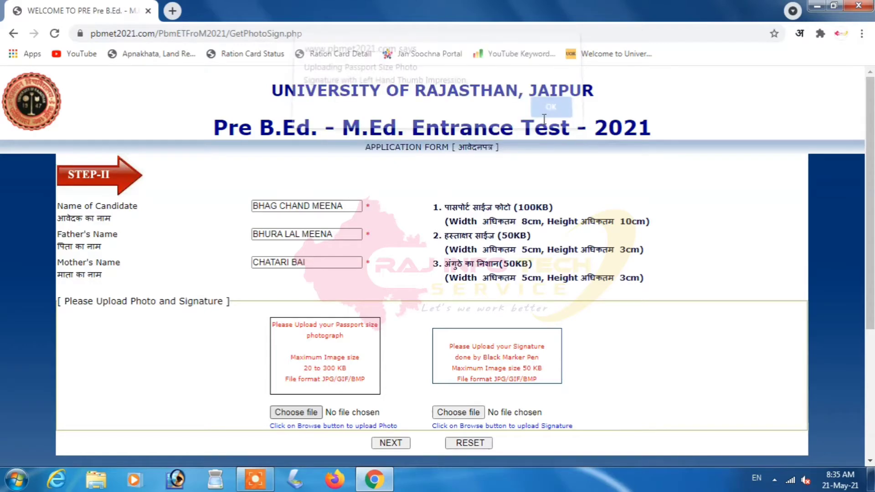
- Upload the signature image bcsign.jpg
{"action": "left_click", "coordinate": [453, 404]}
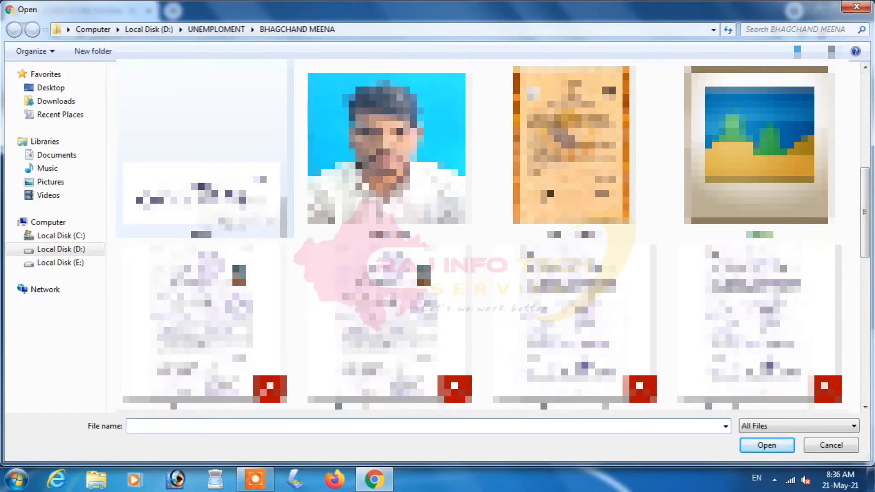
{"action": "double_click", "coordinate": [201, 188]}
{"action": "left_click", "coordinate": [551, 119]}
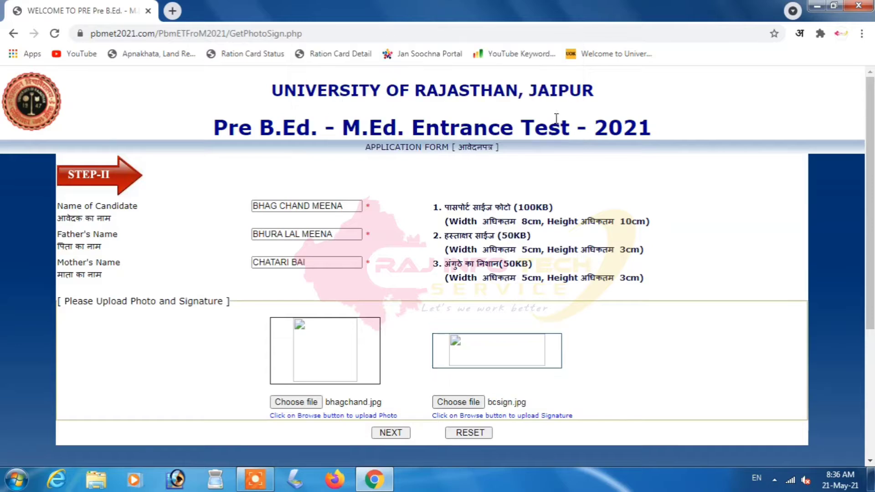
- Submit Step II, then set gender to MALE and marital status to UNMARRIED
{"action": "left_click", "coordinate": [391, 432]}
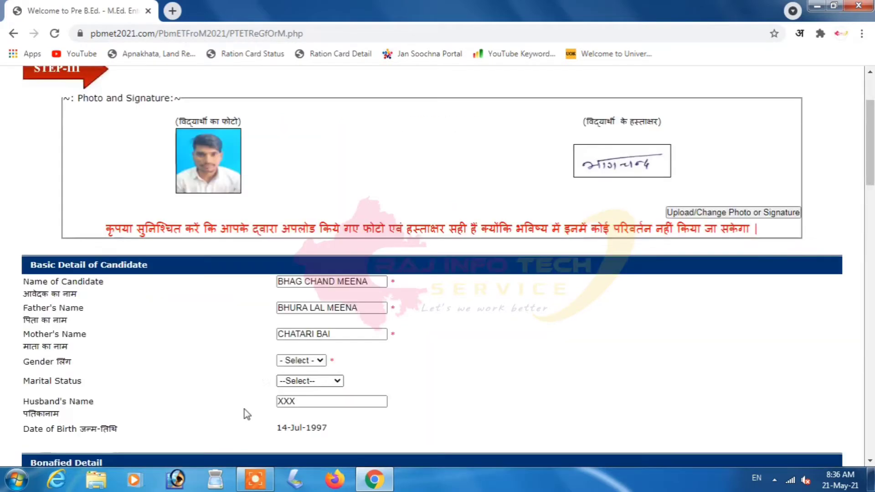
{"action": "left_click", "coordinate": [306, 363]}
{"action": "left_click", "coordinate": [303, 382]}
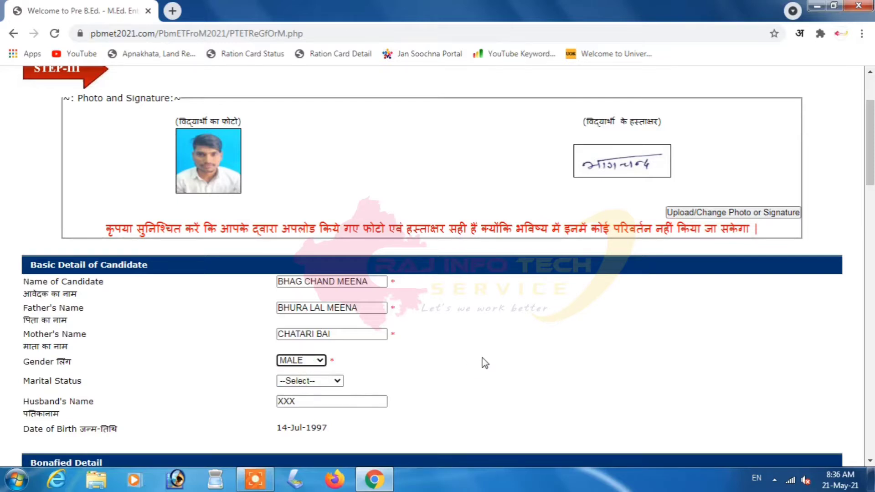
{"action": "left_click", "coordinate": [318, 381]}
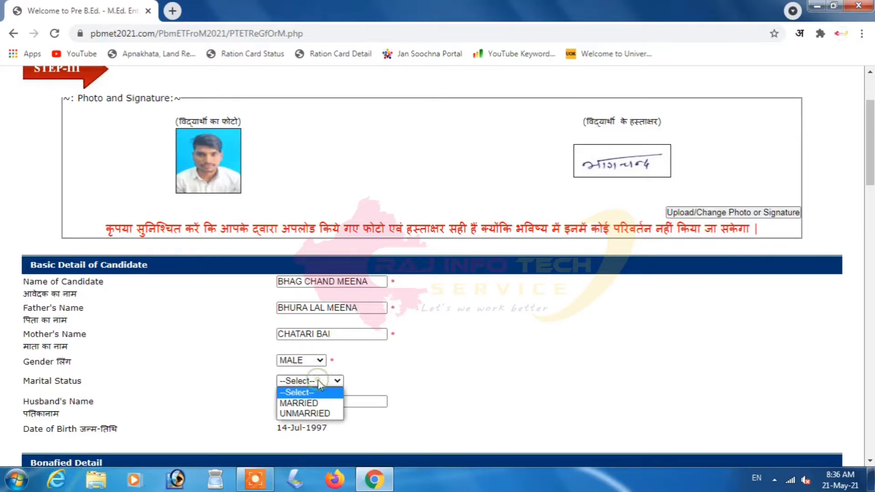
{"action": "left_click", "coordinate": [310, 415]}
- Set the bonafide state to RAJASTHAN and the bonafide district to BARAN
{"action": "scroll", "coordinate": [459, 367], "scroll_direction": "down", "scroll_amount": 8}
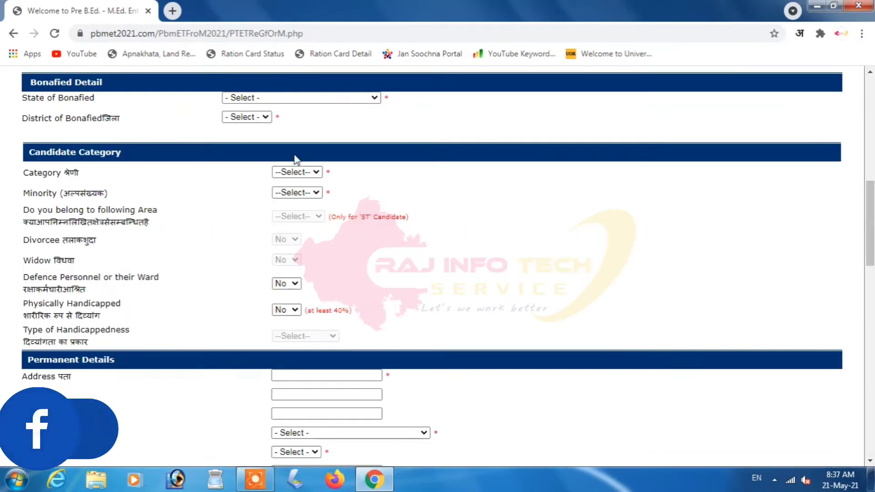
{"action": "left_click", "coordinate": [246, 100]}
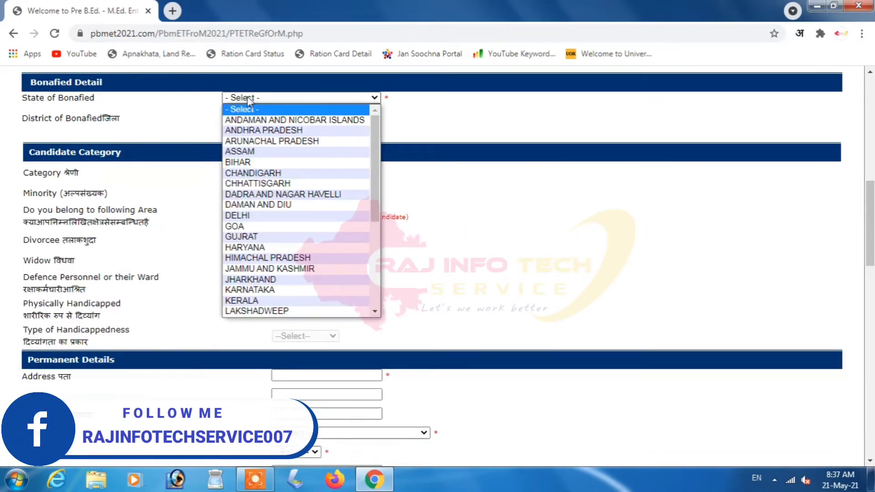
{"action": "key", "text": "r"}
{"action": "left_click", "coordinate": [249, 101]}
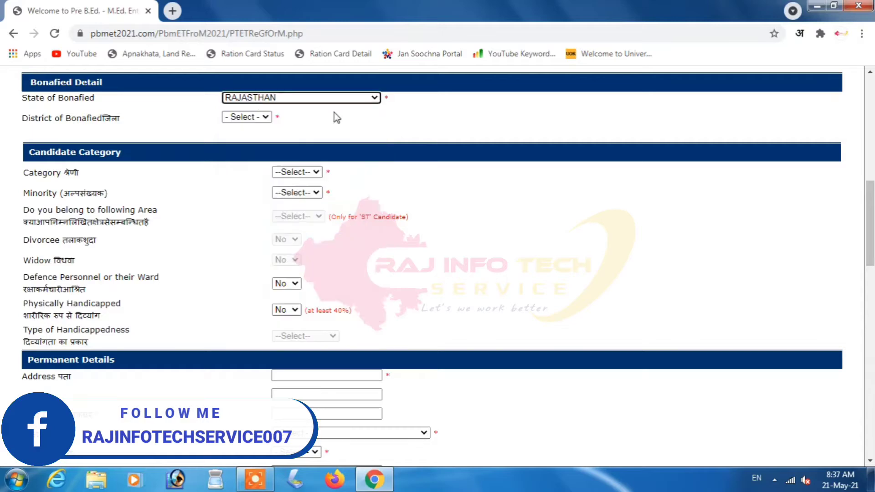
{"action": "left_click", "coordinate": [271, 119]}
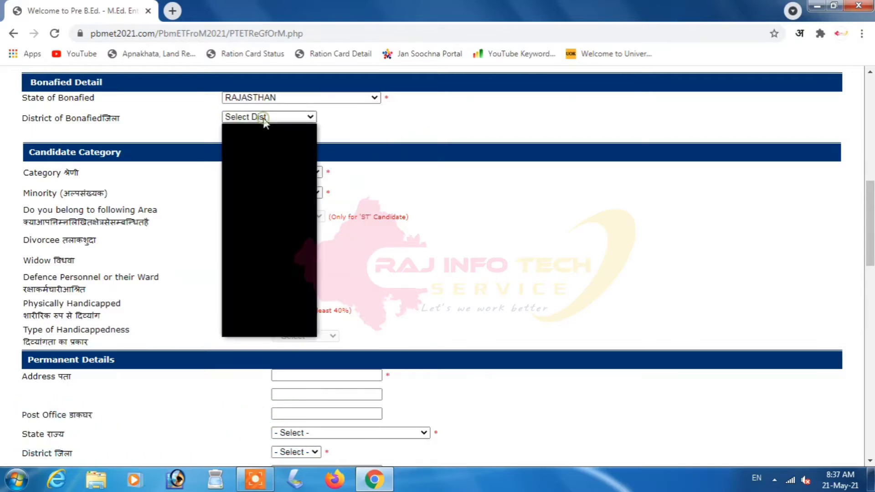
{"action": "left_click", "coordinate": [250, 172]}
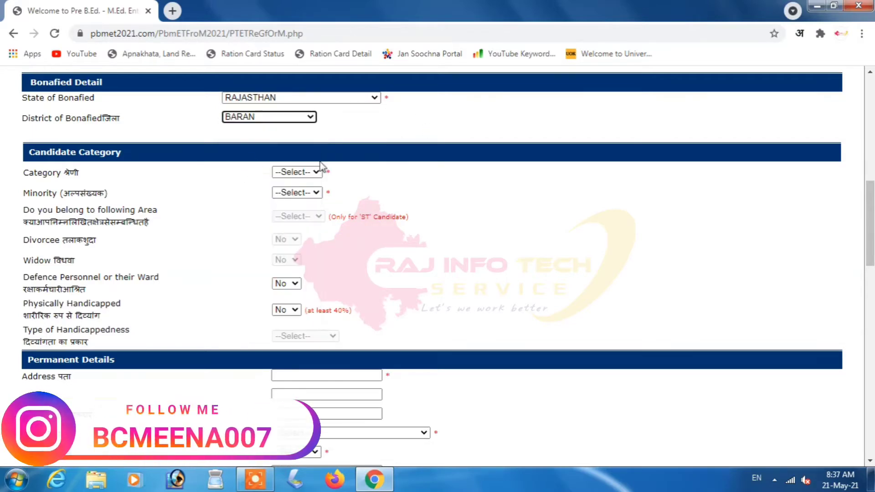
{"action": "left_click", "coordinate": [471, 120]}
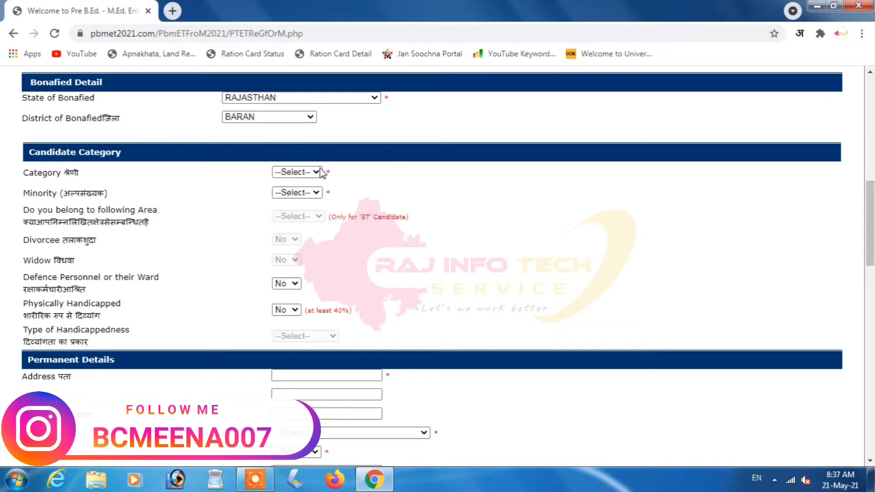
- Set category ST, minority No, and special area NONE
{"action": "left_click", "coordinate": [290, 172]}
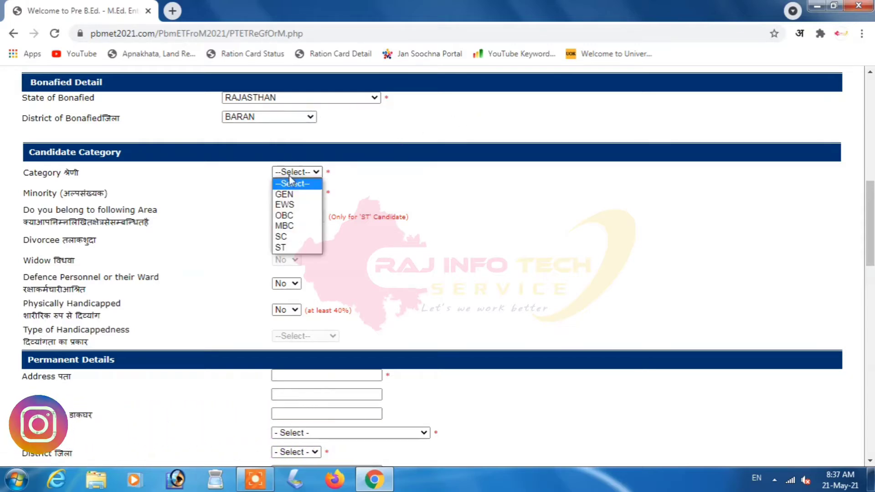
{"action": "left_click", "coordinate": [281, 247]}
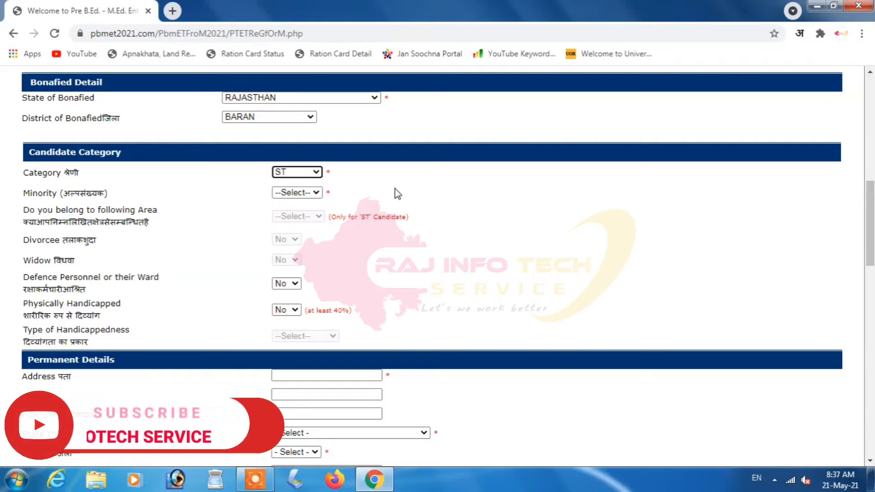
{"action": "left_click", "coordinate": [296, 192]}
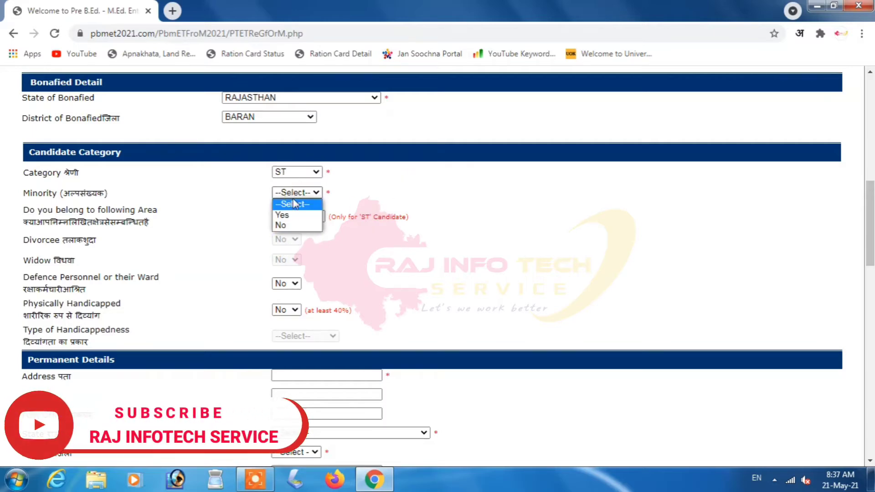
{"action": "left_click", "coordinate": [288, 227]}
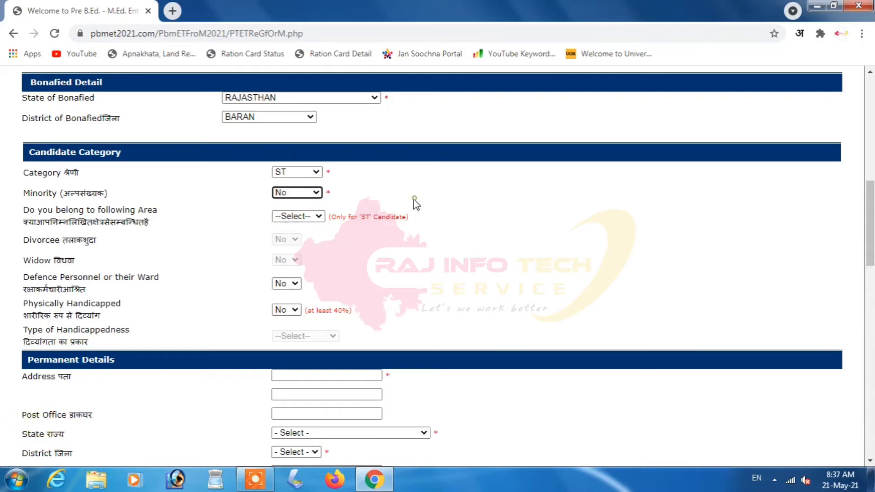
{"action": "left_click", "coordinate": [554, 117]}
{"action": "left_click", "coordinate": [299, 217]}
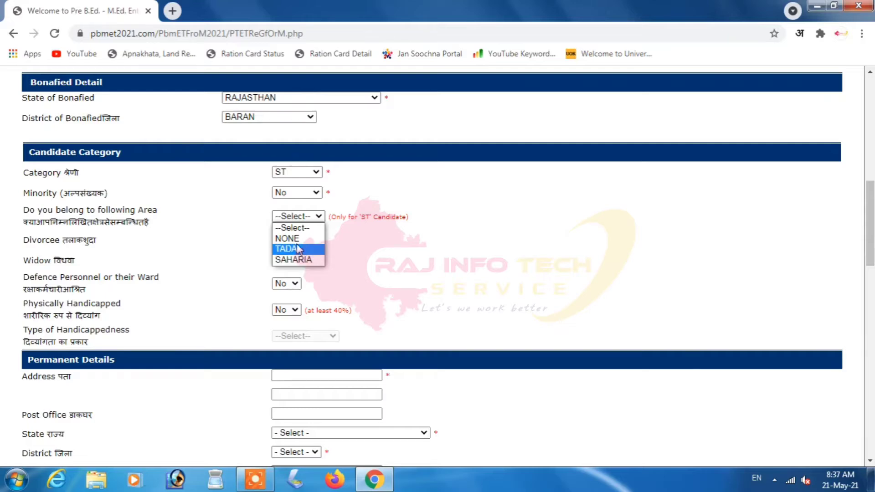
{"action": "left_click", "coordinate": [292, 238]}
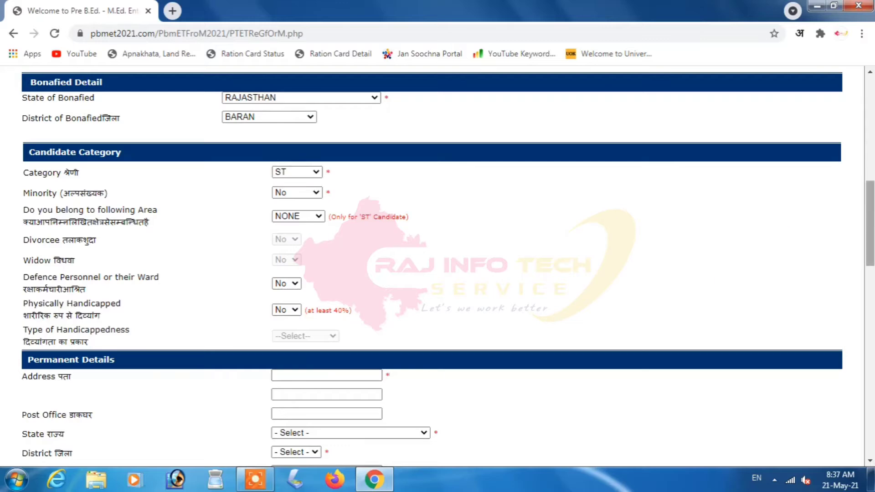
{"action": "left_click_drag", "start_coordinate": [870, 223], "coordinate": [871, 284]}
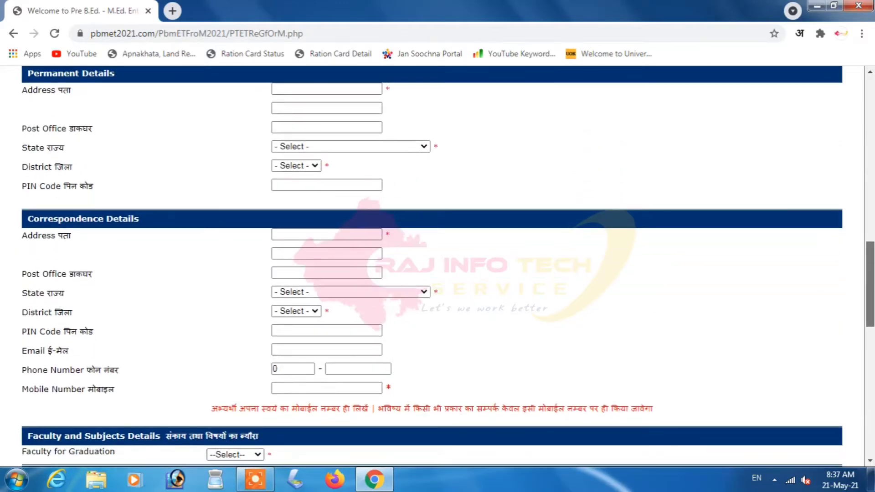
- Enter the permanent address lines and post office
{"action": "left_click", "coordinate": [356, 91]}
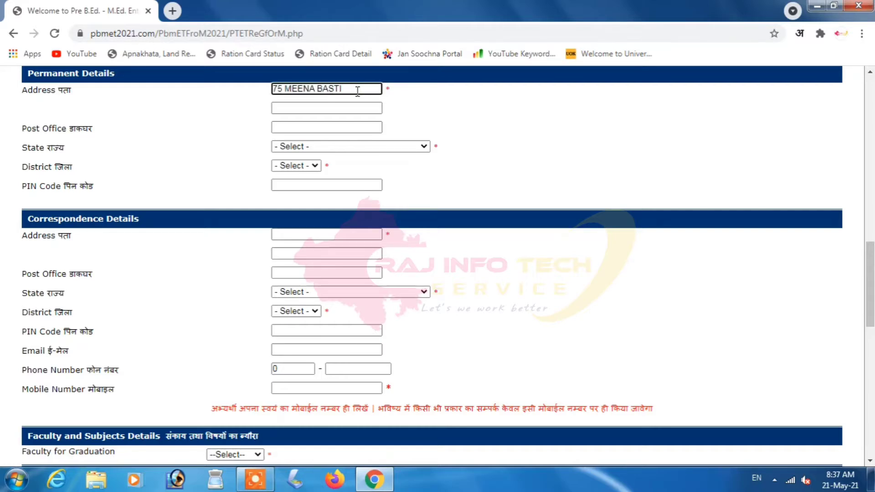
{"action": "key", "text": "Tab"}
{"action": "type", "text": "TA"}
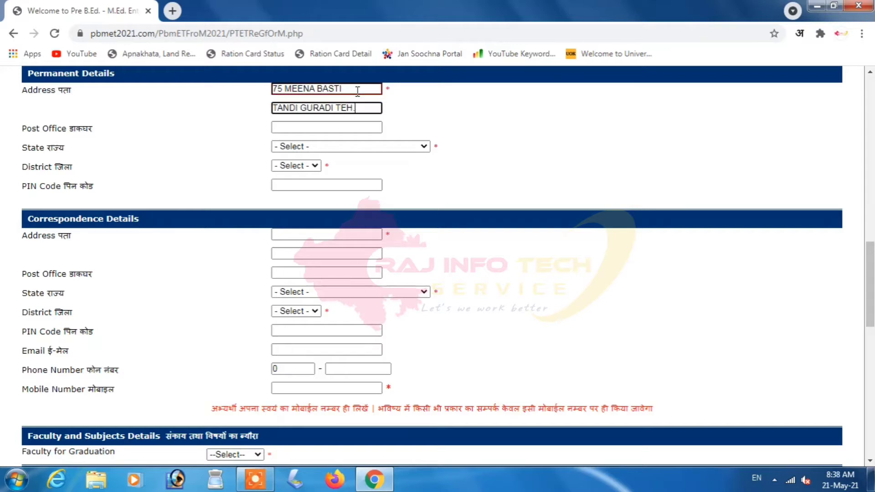
{"action": "type", "text": "P"}
{"action": "key", "text": "Tab"}
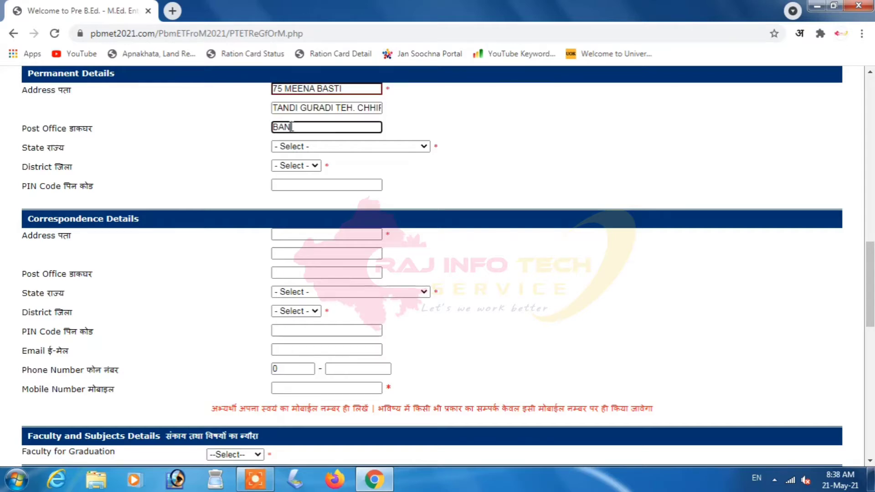
{"action": "left_click", "coordinate": [518, 136]}
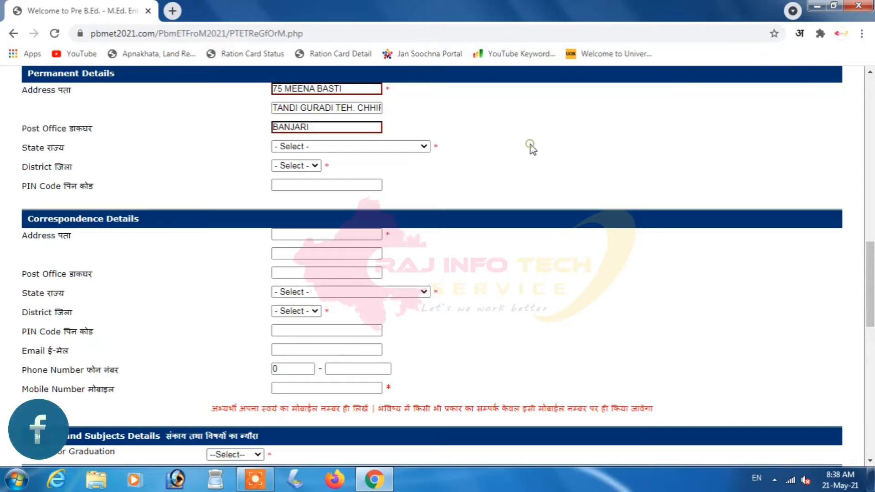
- Set the permanent state RAJASTHAN and district BARAN, and enter the PIN code
{"action": "left_click", "coordinate": [314, 146]}
{"action": "key", "text": "r"}
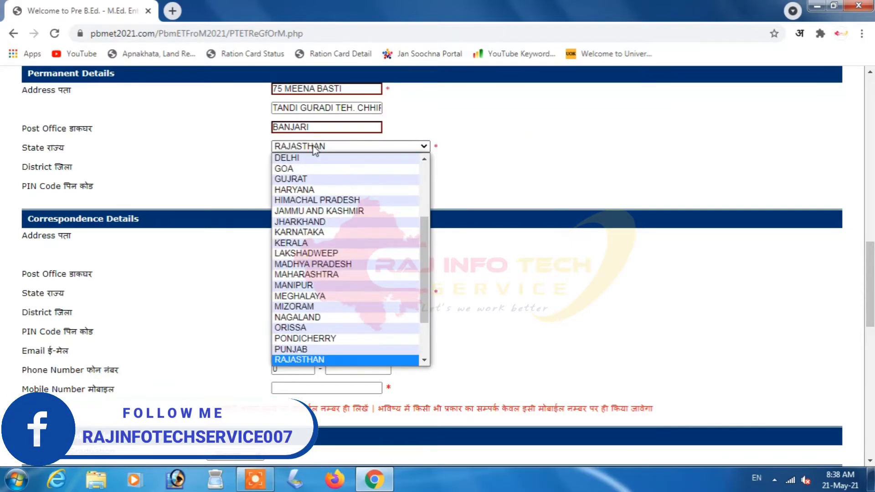
{"action": "key", "text": "Return"}
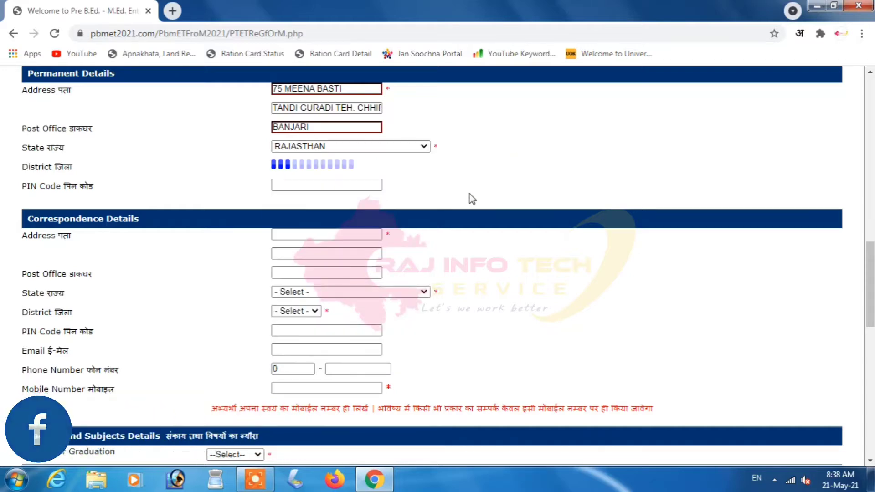
{"action": "left_click", "coordinate": [315, 167]}
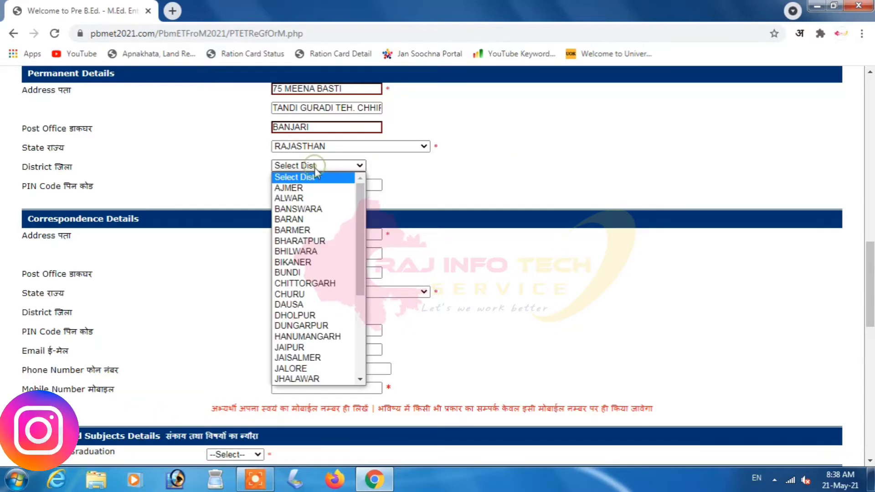
{"action": "left_click", "coordinate": [303, 220]}
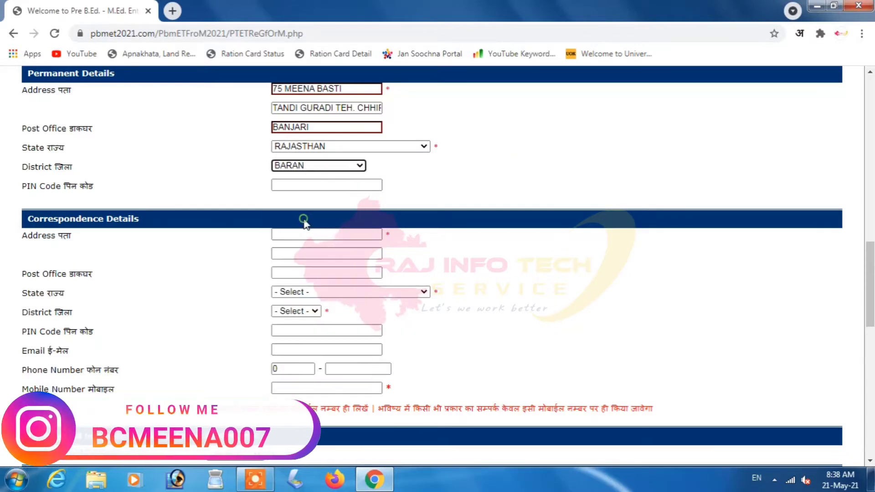
{"action": "left_click", "coordinate": [316, 182]}
{"action": "type", "text": "325221"}
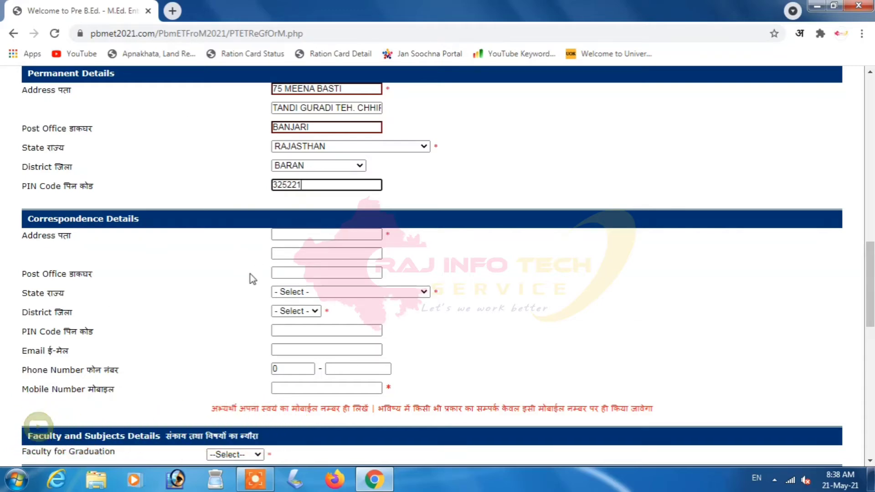
- Enter the correspondence address lines and post office
{"action": "left_click", "coordinate": [303, 235]}
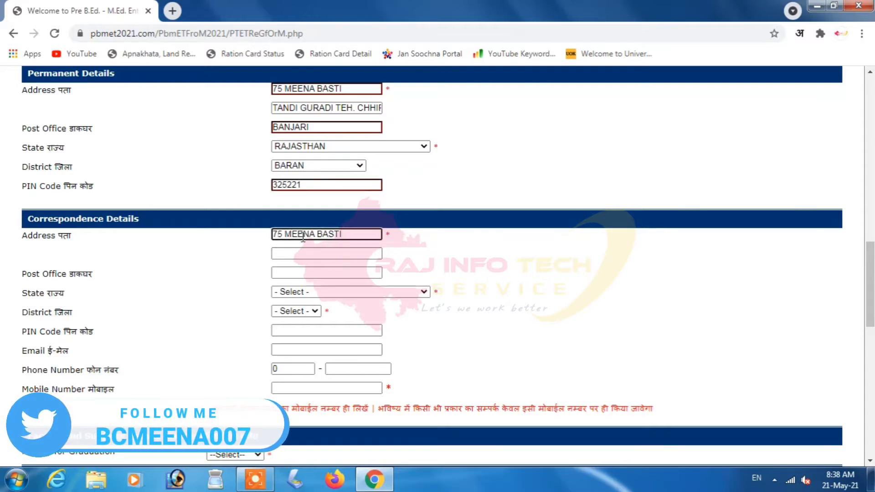
{"action": "key", "text": "Tab"}
{"action": "key", "text": "Tab"}
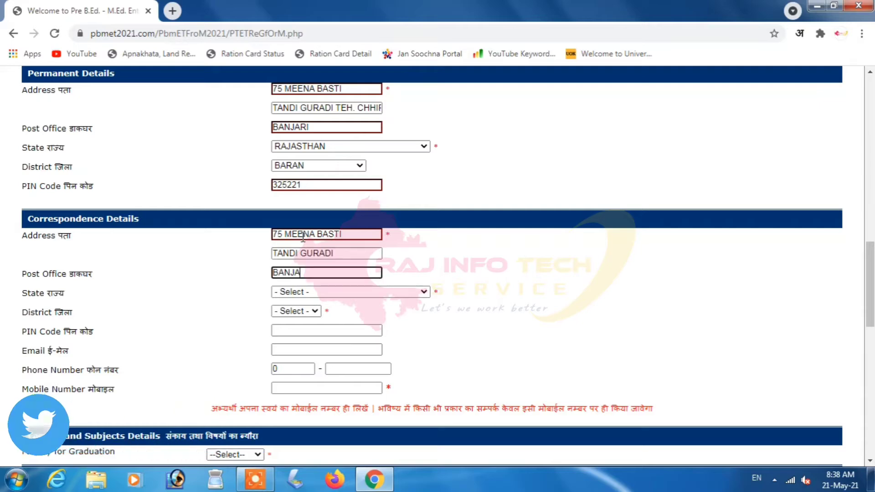
{"action": "left_click", "coordinate": [347, 251]}
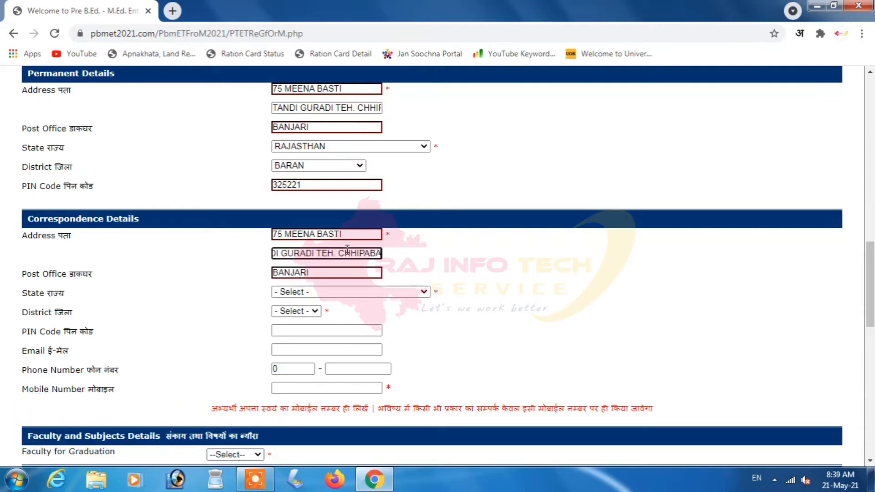
- Set the correspondence state to RAJASTHAN and district to BARAN
{"action": "left_click", "coordinate": [299, 292]}
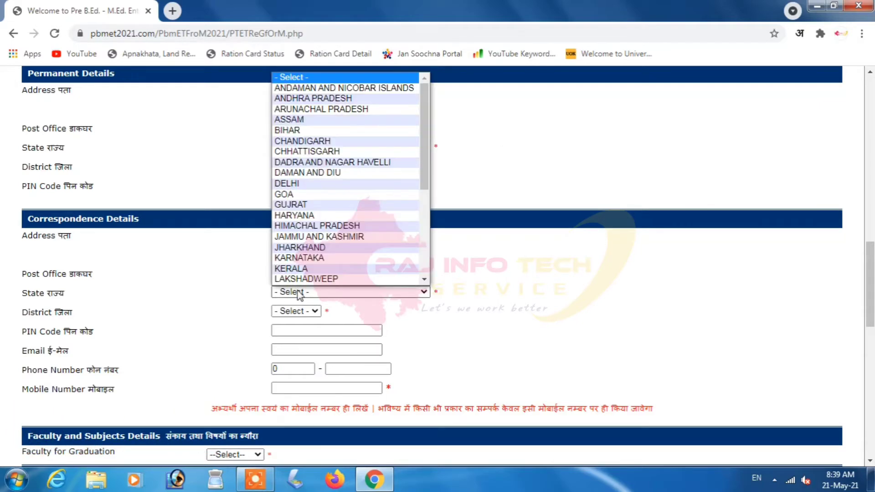
{"action": "key", "text": "r"}
{"action": "key", "text": "Return"}
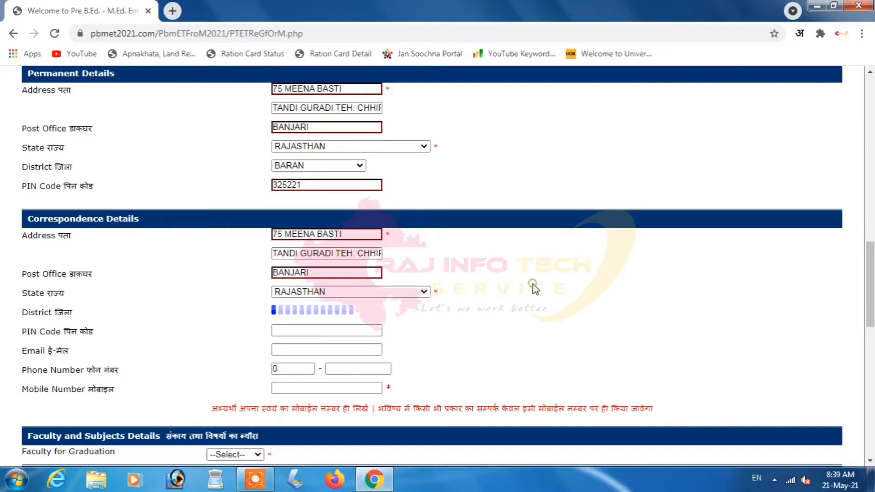
{"action": "scroll", "coordinate": [306, 228], "scroll_direction": "down", "scroll_amount": 1}
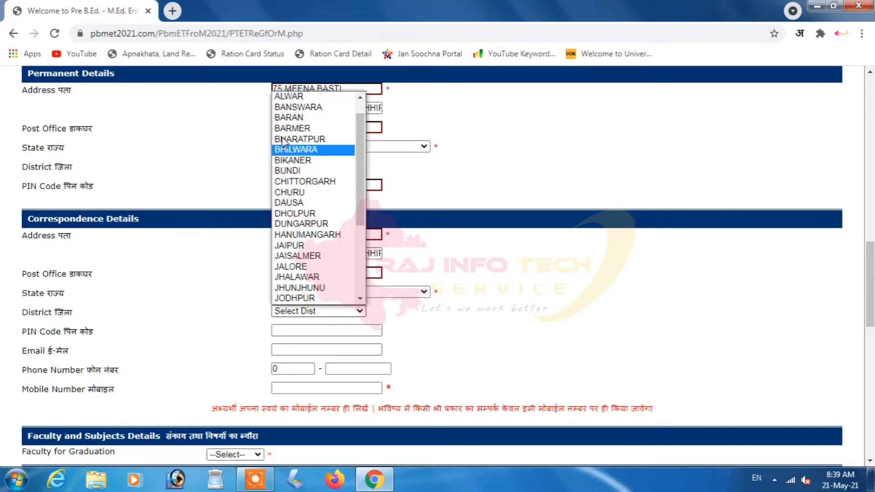
{"action": "left_click", "coordinate": [293, 117]}
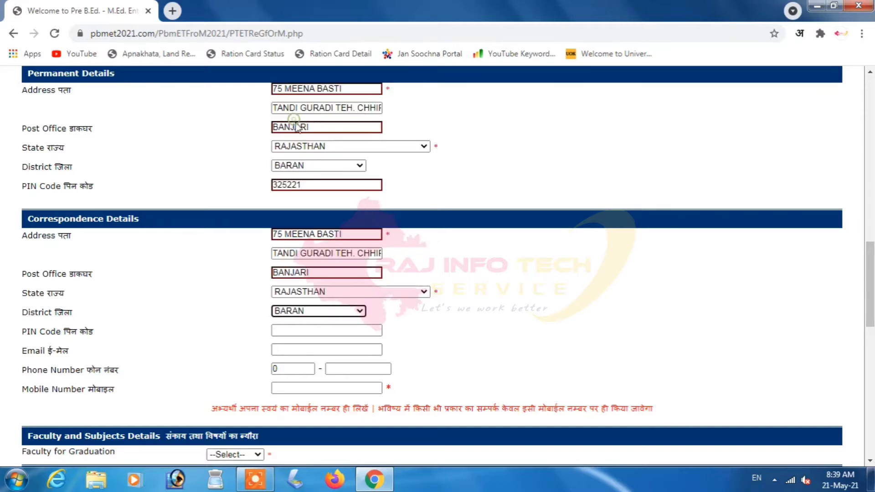
- Fill in the correspondence PIN code, e-mail address and mobile number
{"action": "left_click", "coordinate": [317, 329]}
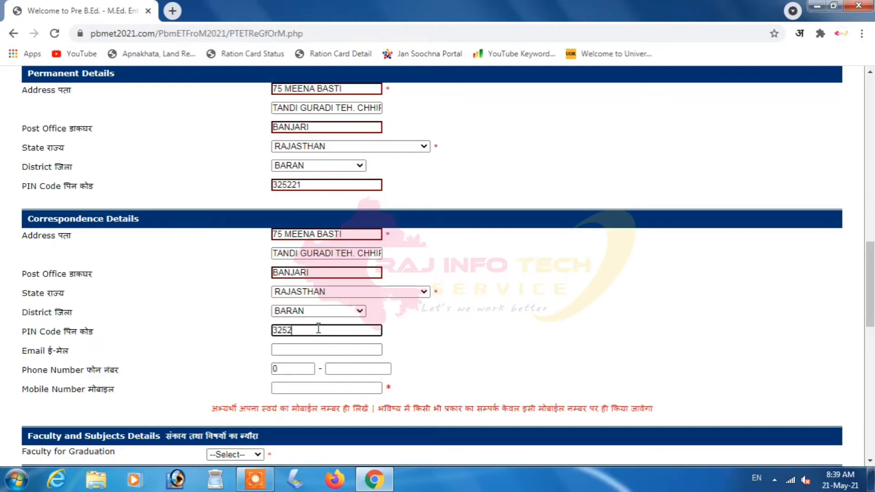
{"action": "key", "text": "Tab"}
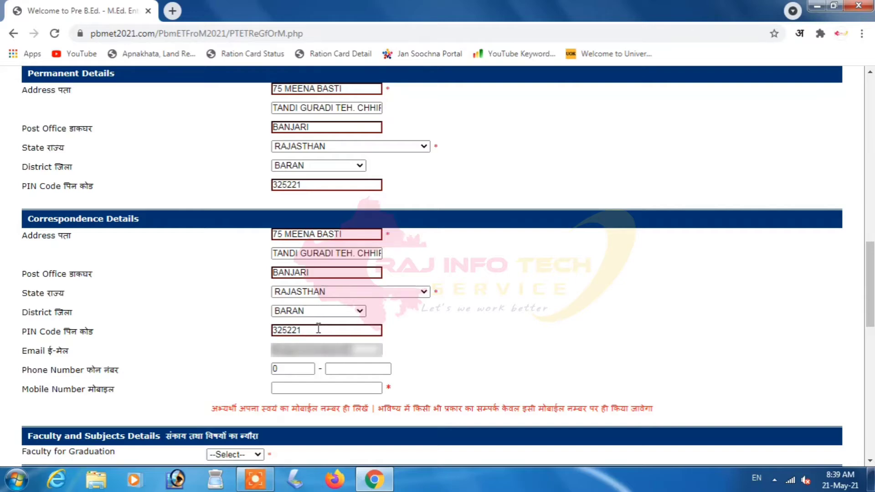
{"action": "key", "text": "Tab"}
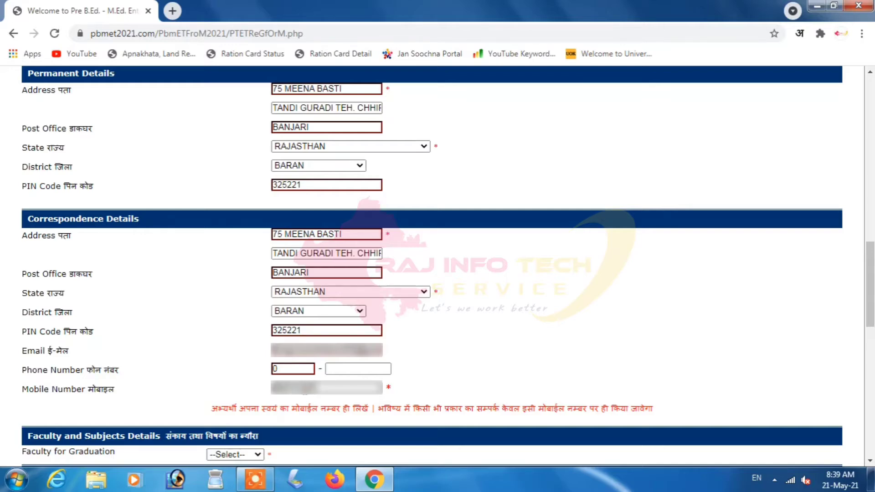
{"action": "left_click", "coordinate": [648, 334]}
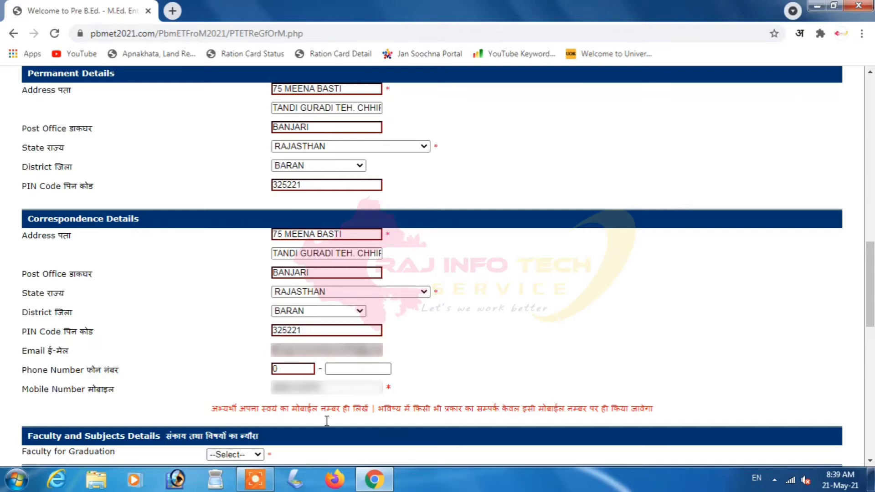
{"action": "left_click_drag", "start_coordinate": [872, 241], "coordinate": [872, 316]}
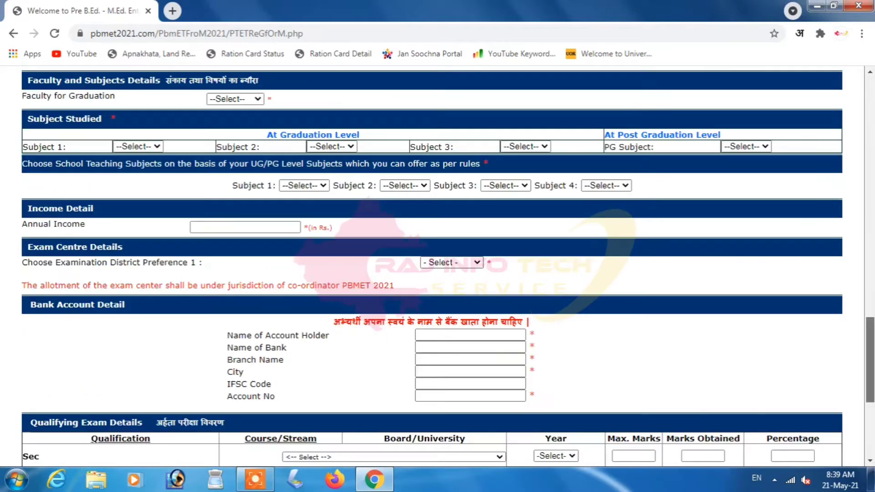
- Choose Arts as the graduation faculty and B.A. as the graduation class
{"action": "left_click", "coordinate": [240, 100]}
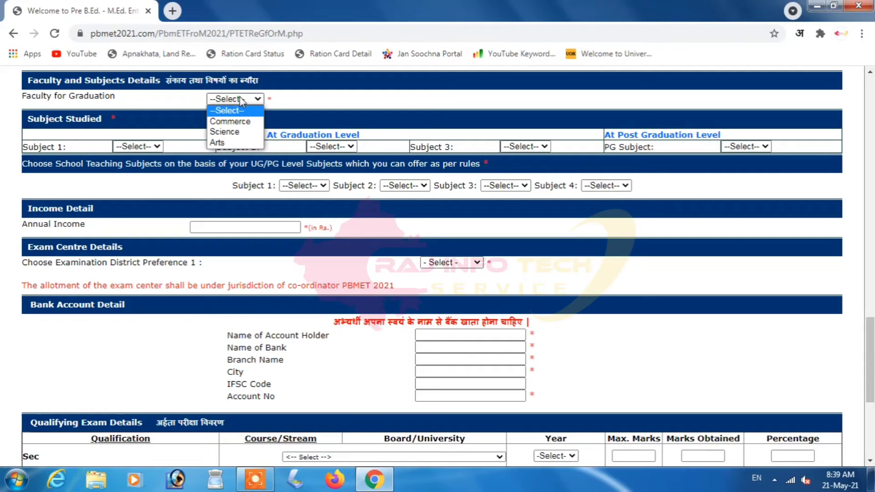
{"action": "left_click", "coordinate": [232, 146]}
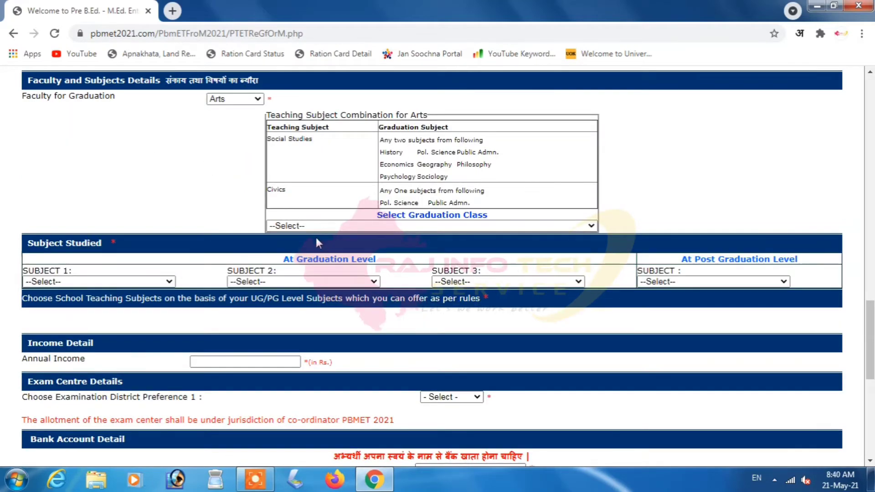
{"action": "left_click", "coordinate": [305, 227]}
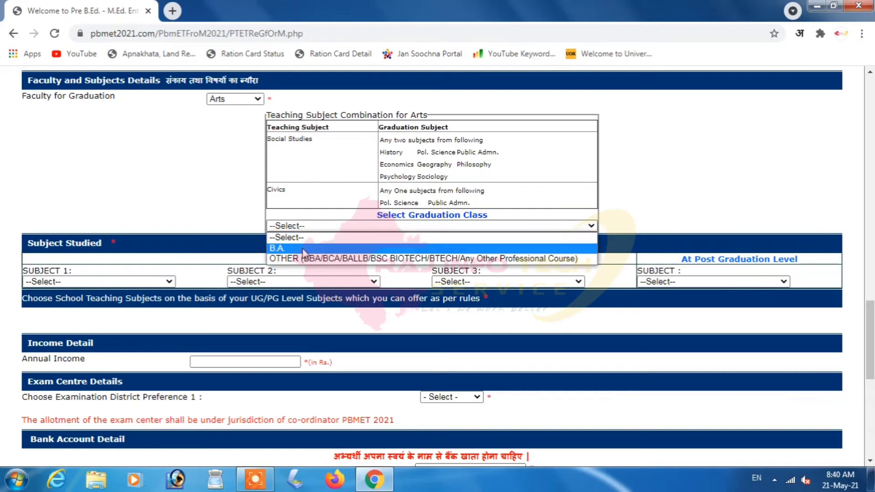
{"action": "left_click", "coordinate": [304, 249]}
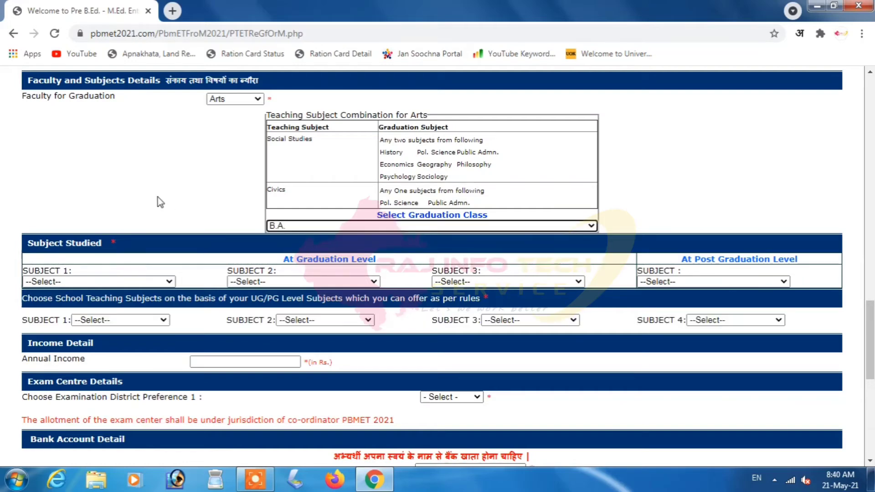
{"action": "left_click", "coordinate": [98, 282]}
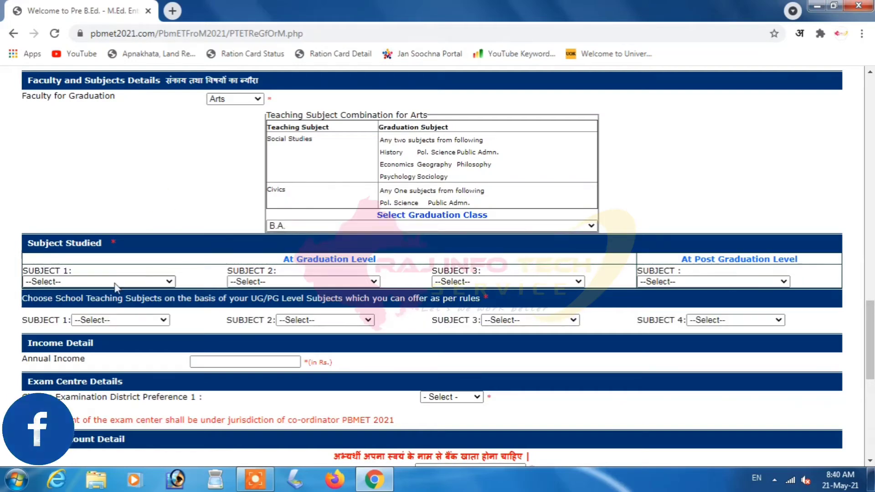
{"action": "left_click", "coordinate": [102, 286]}
- Pick PUBLIC ADMN., GEOGRAPHY and SOCIOLOGY as graduation subjects 1, 2 and 3
{"action": "left_click", "coordinate": [102, 286]}
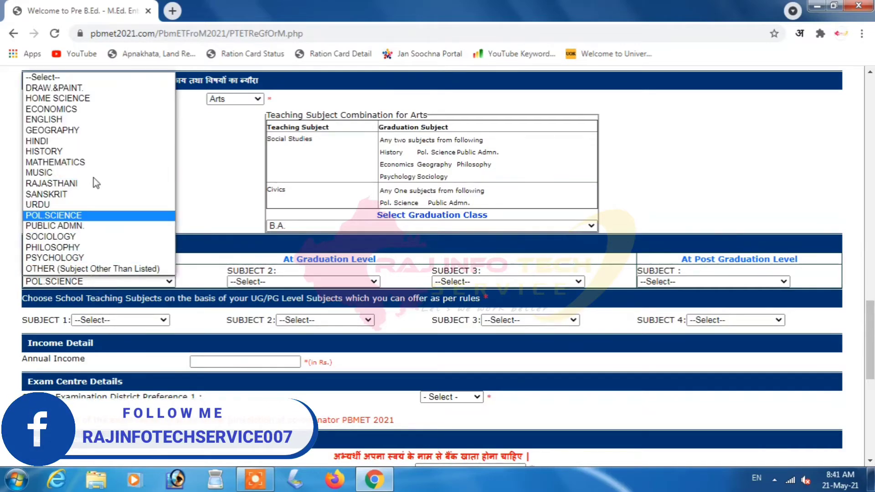
{"action": "key", "text": "Down"}
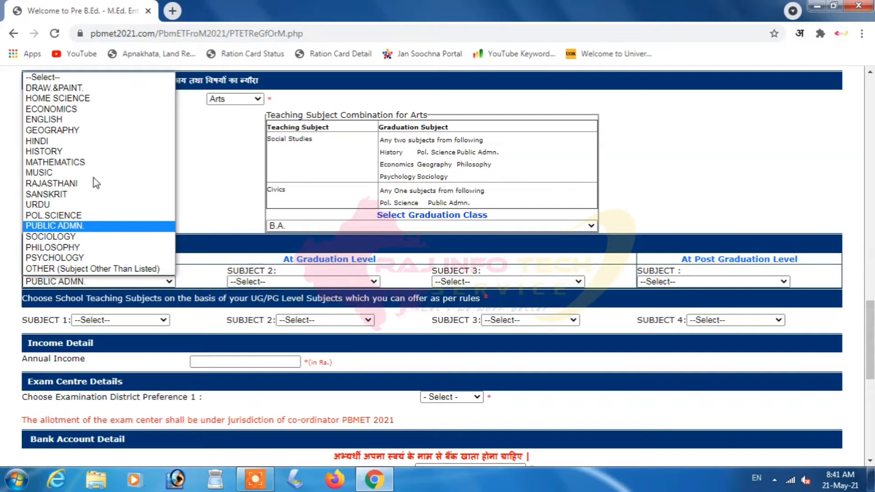
{"action": "key", "text": "Return"}
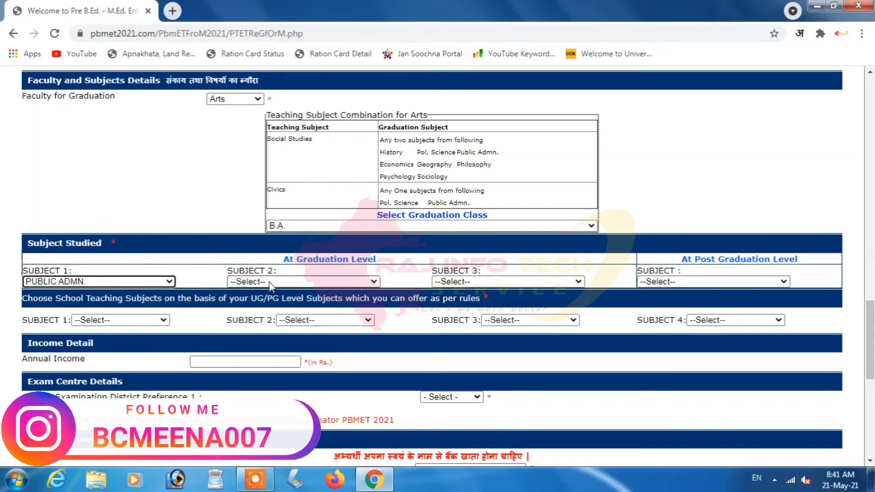
{"action": "left_click", "coordinate": [271, 283]}
{"action": "key", "text": "g"}
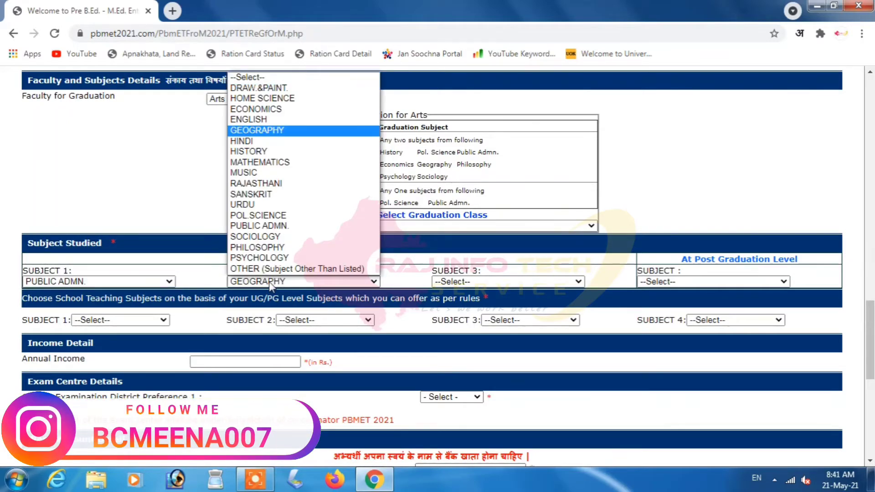
{"action": "key", "text": "Return"}
{"action": "left_click", "coordinate": [505, 283]}
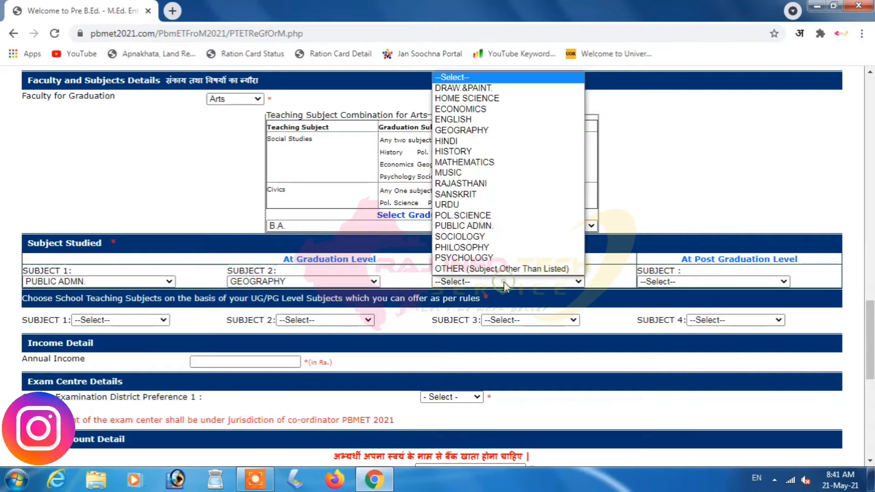
{"action": "key", "text": "s"}
{"action": "key", "text": "s"}
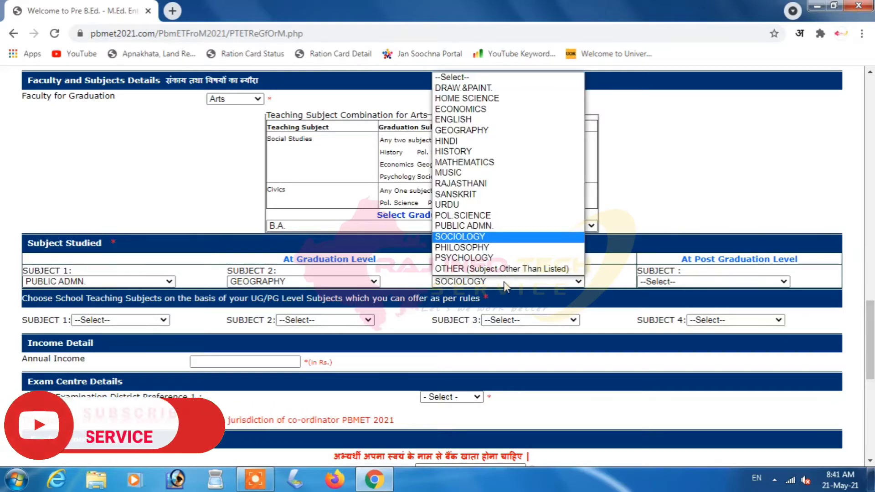
{"action": "key", "text": "Return"}
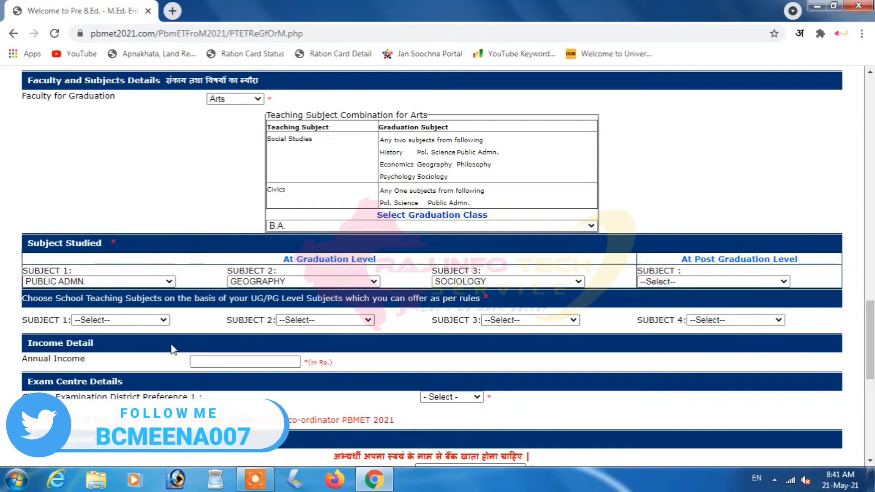
{"action": "left_click", "coordinate": [134, 320]}
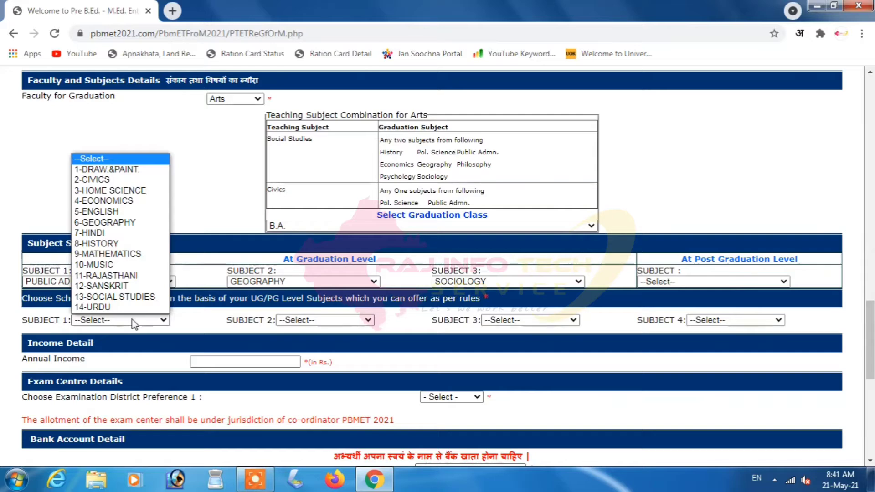
- Select 6-GEOGRAPHY and 13-SOCIAL STUDIES as the school teaching subjects
{"action": "left_click", "coordinate": [118, 223]}
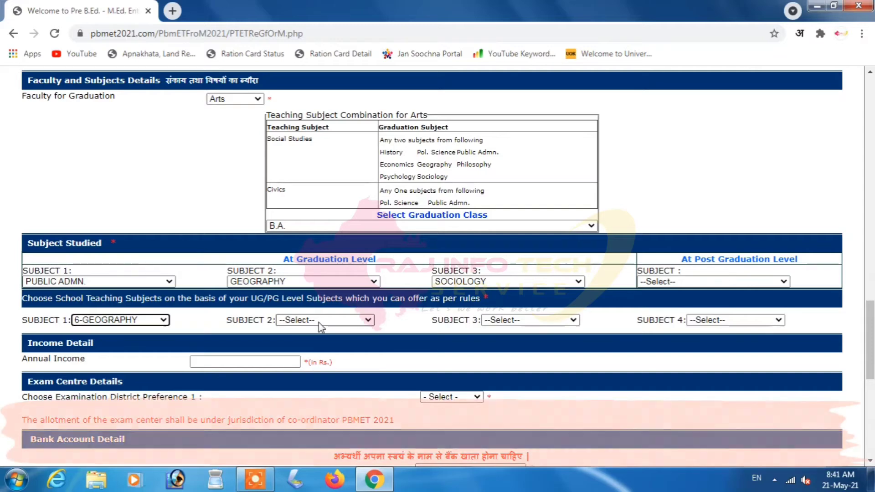
{"action": "left_click", "coordinate": [318, 321]}
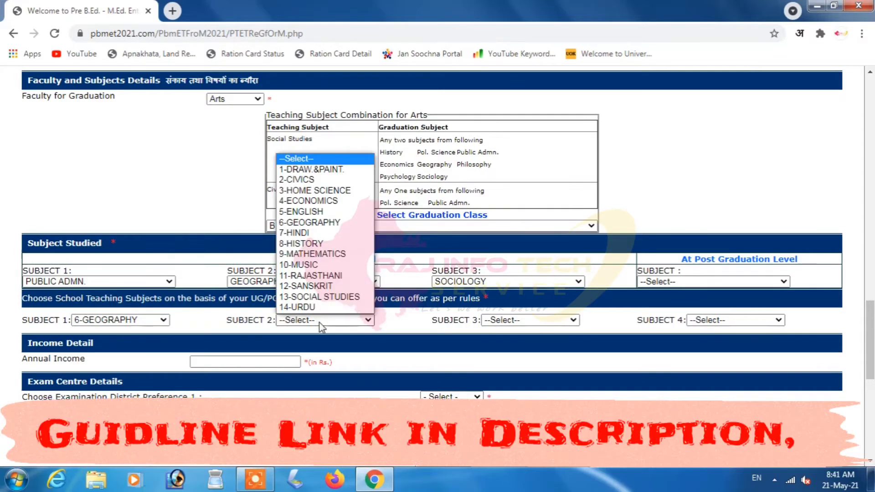
{"action": "left_click", "coordinate": [319, 296]}
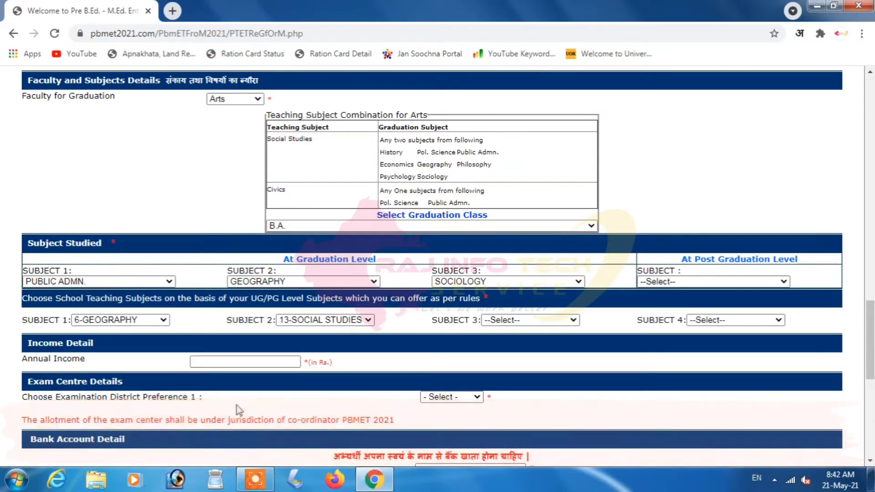
- Enter annual income 48000 and choose 204-JAIPUR as the exam district preference
{"action": "left_click", "coordinate": [253, 363]}
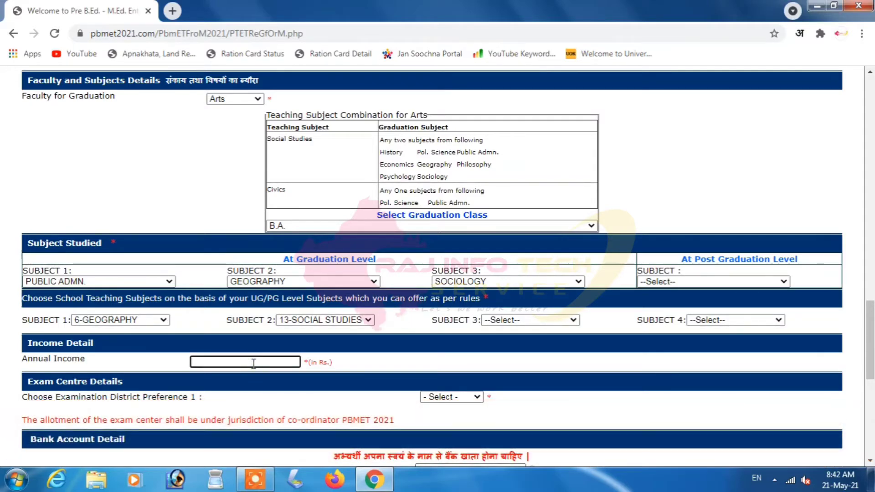
{"action": "type", "text": "48000"}
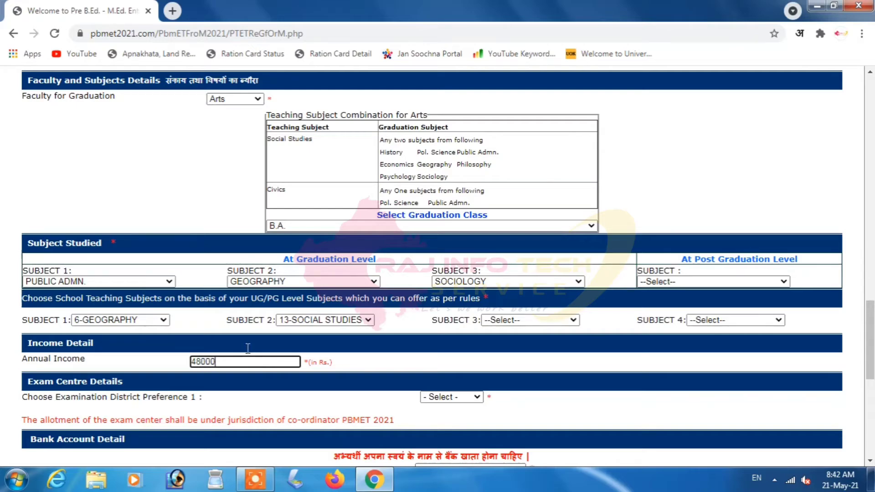
{"action": "left_click", "coordinate": [48, 401]}
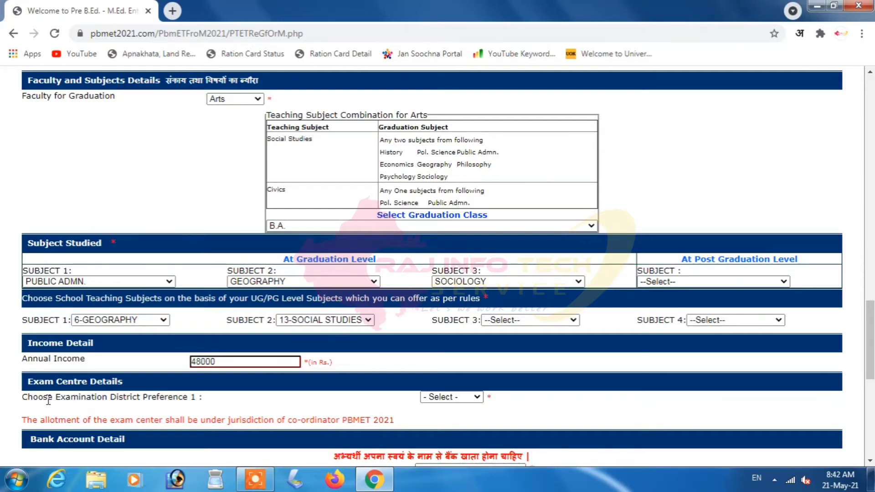
{"action": "left_click", "coordinate": [460, 397]}
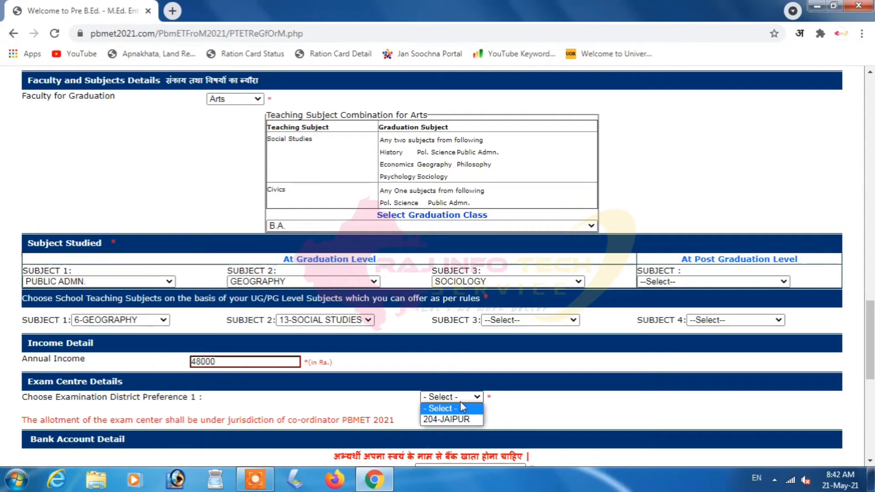
{"action": "left_click", "coordinate": [462, 420]}
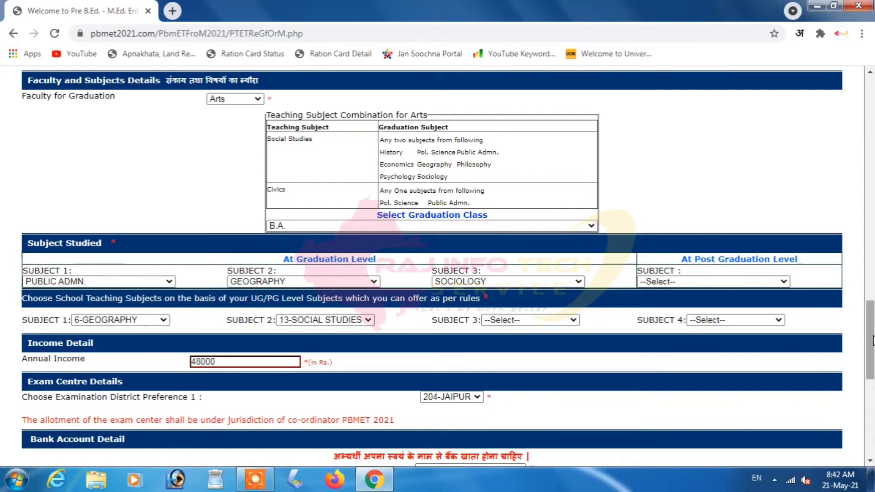
- Enter the account holder's name and bank name STATE BANK OF INDIA
{"action": "scroll", "coordinate": [863, 181], "scroll_direction": "down", "scroll_amount": 5}
{"action": "scroll", "coordinate": [438, 267], "scroll_direction": "down", "scroll_amount": 3}
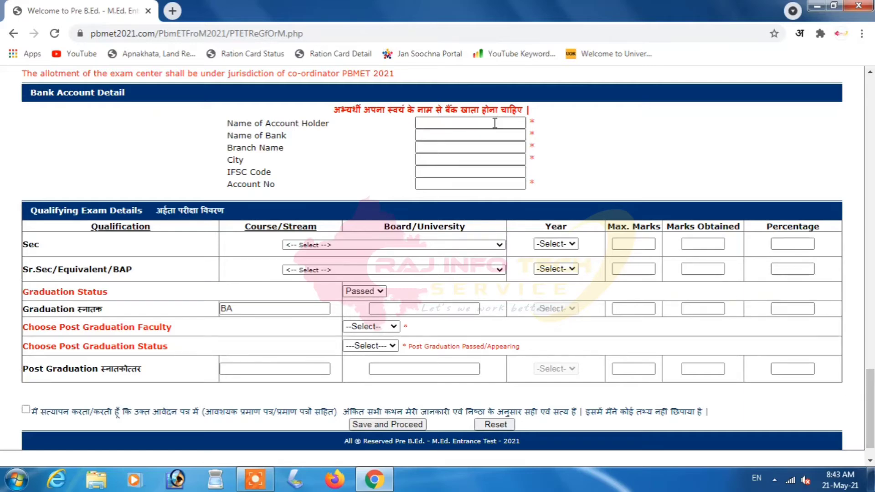
{"action": "left_click", "coordinate": [440, 124]}
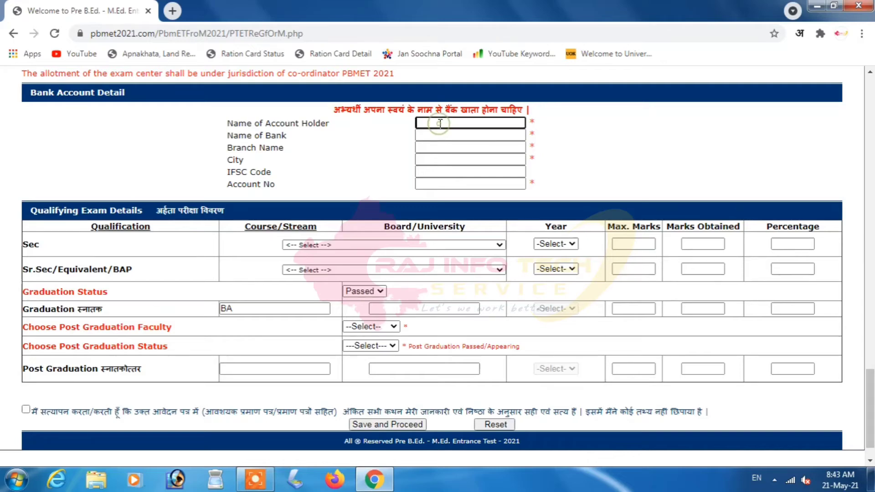
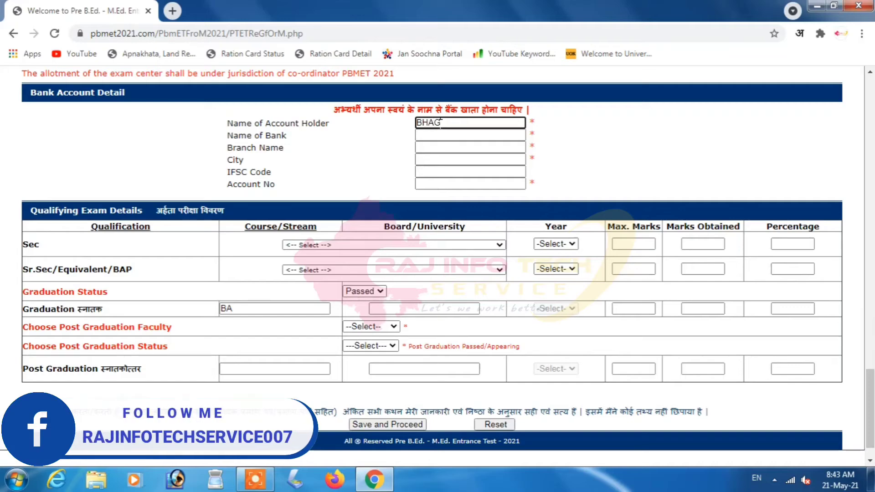
{"action": "key", "text": "Tab"}
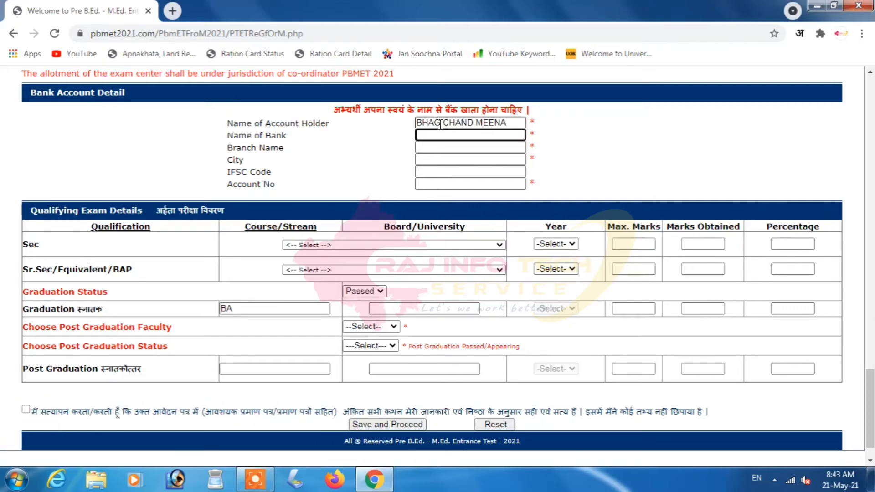
{"action": "type", "text": "STATE BANK"}
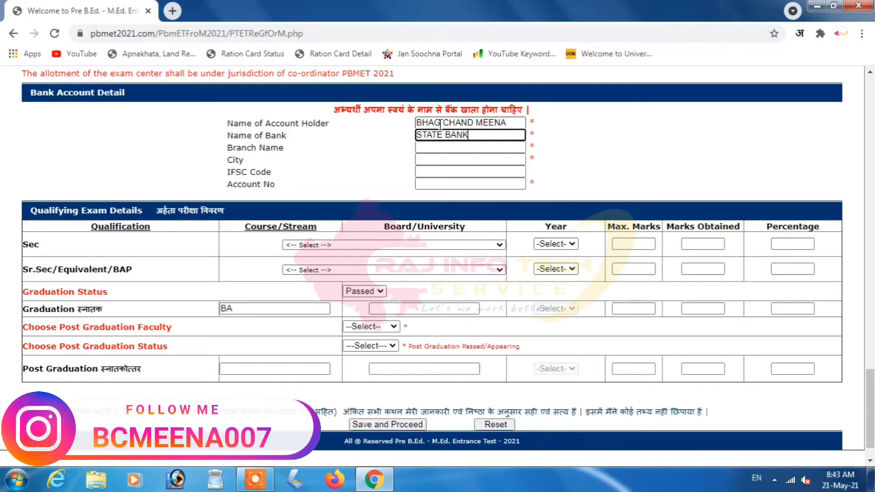
{"action": "type", "text": " OF INDIA"}
- Fill in the bank branch, city and IFSC code
{"action": "key", "text": "Tab"}
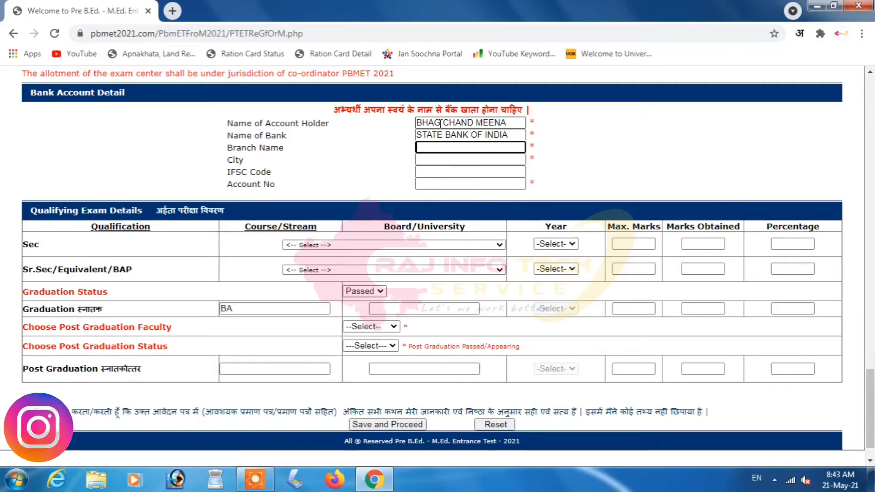
{"action": "type", "text": "HAR"}
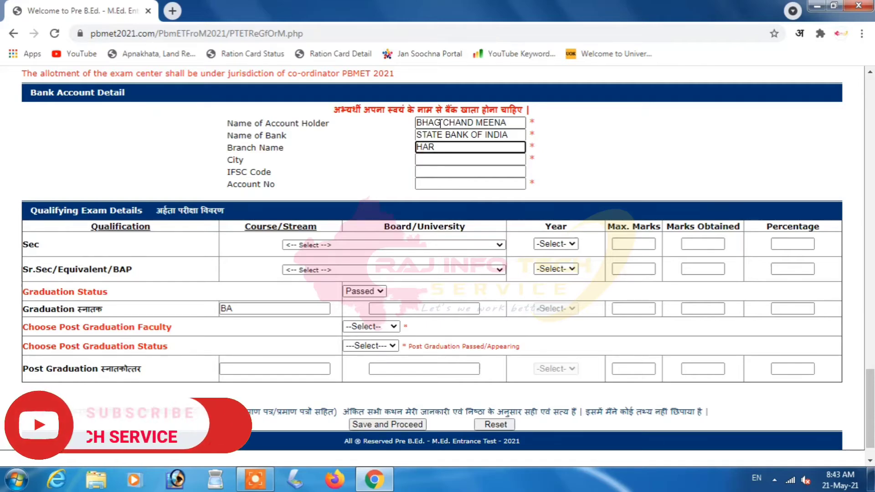
{"action": "type", "text": "NAWDA"}
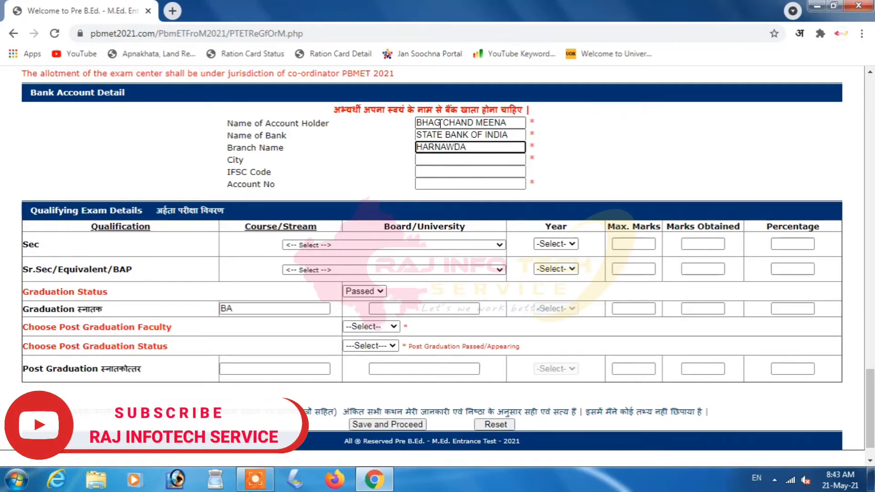
{"action": "type", "text": " SHAHAJI"}
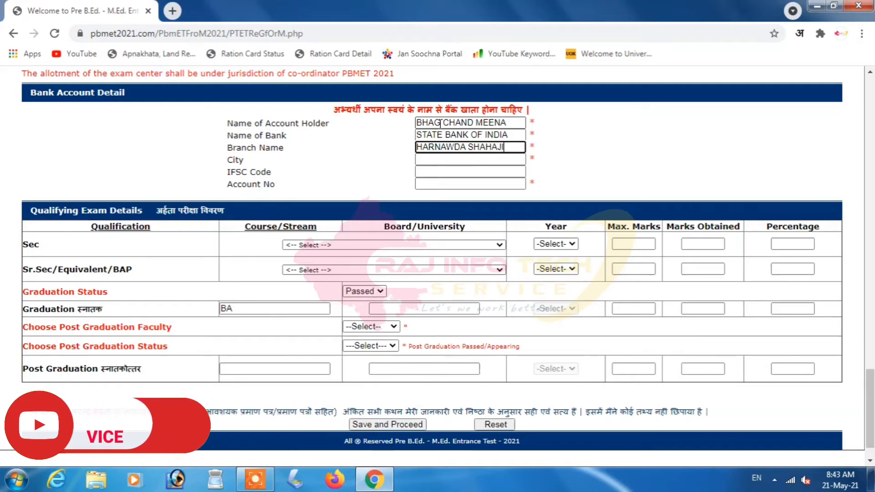
{"action": "key", "text": "Tab"}
{"action": "type", "text": "HA"}
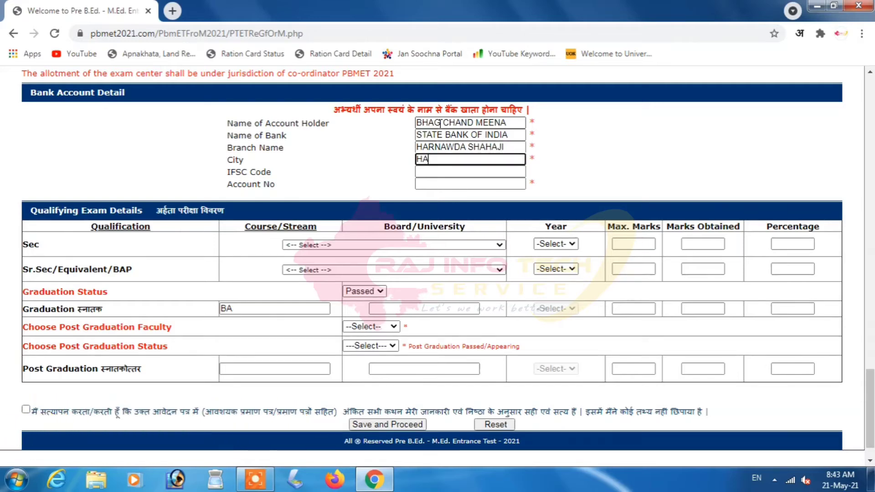
{"action": "type", "text": "RNAW"}
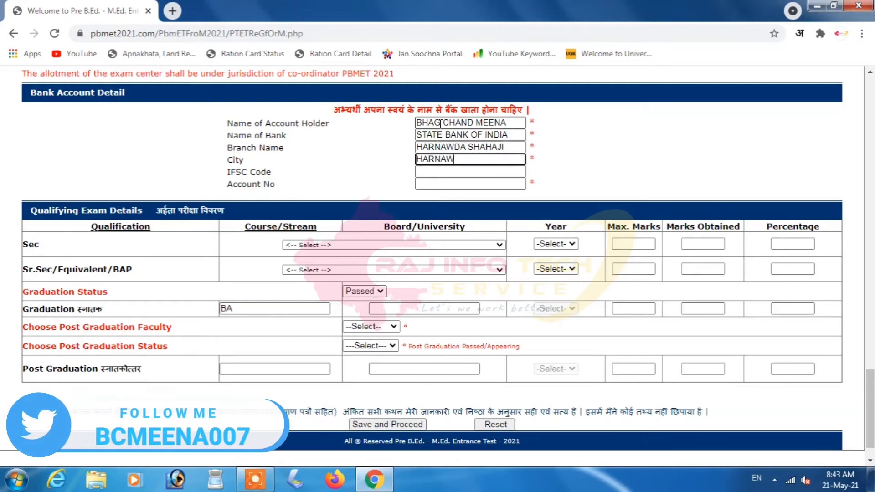
{"action": "type", "text": "DA SHAHAJI"}
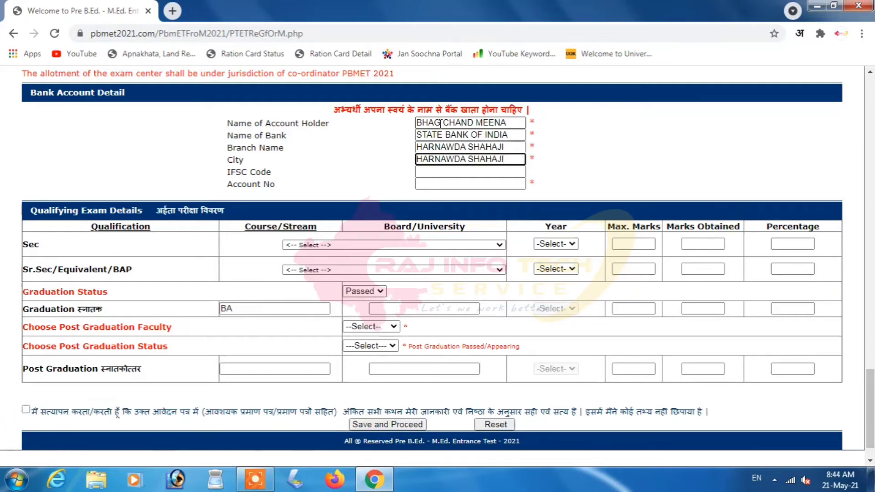
{"action": "key", "text": "Tab"}
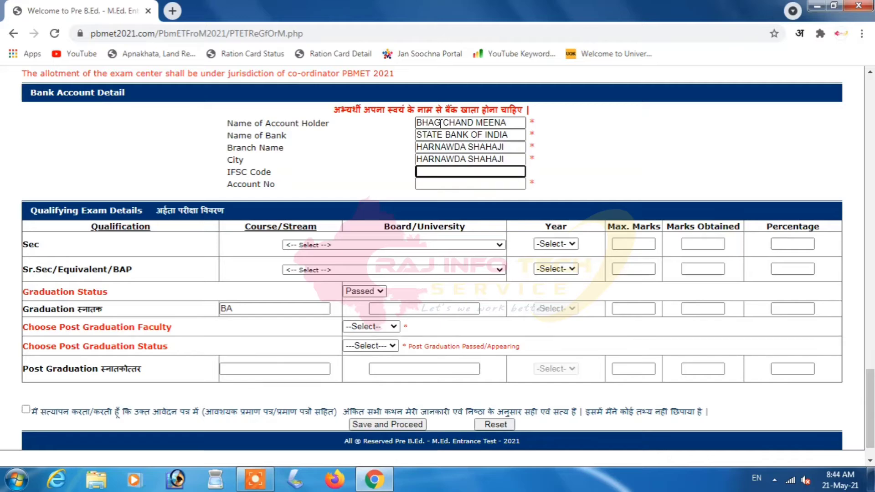
{"action": "type", "text": "SBIN"}
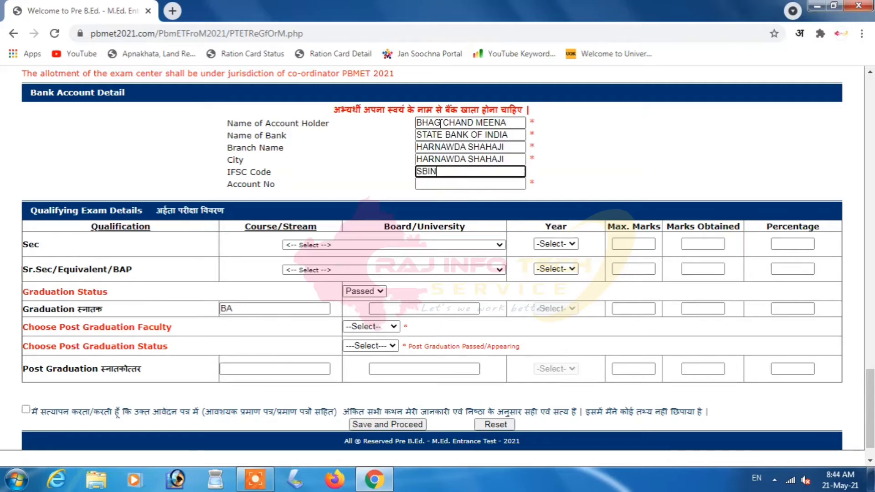
{"action": "type", "text": "0031471"}
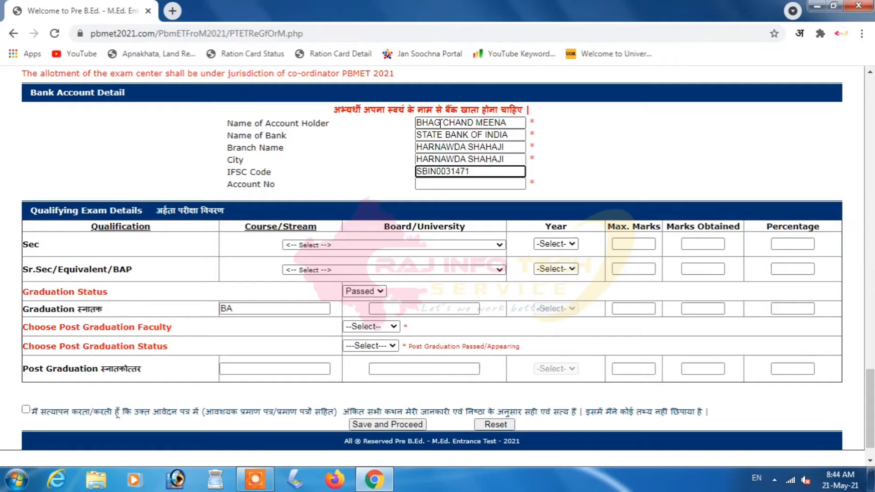
{"action": "key", "text": "Tab"}
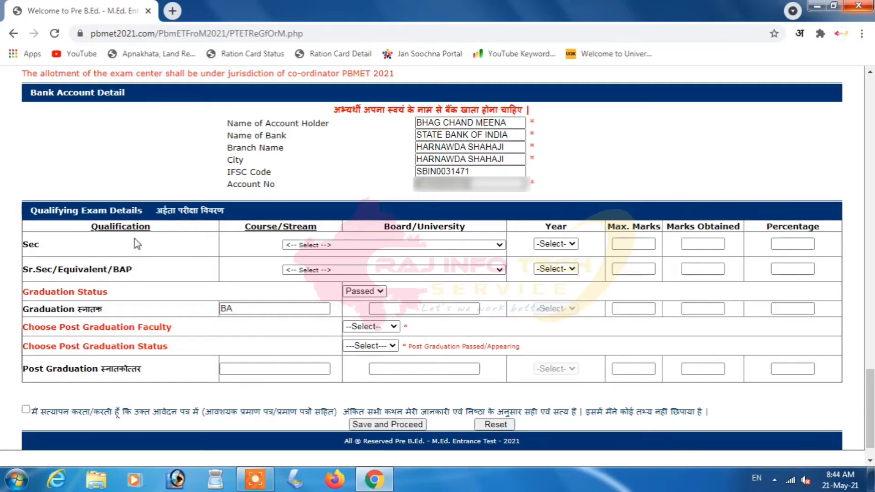
- Fill the Sec row with Rajasthan Ajmer board, 2011, and 259 of 600 marks (43.17%)
{"action": "left_click", "coordinate": [346, 244]}
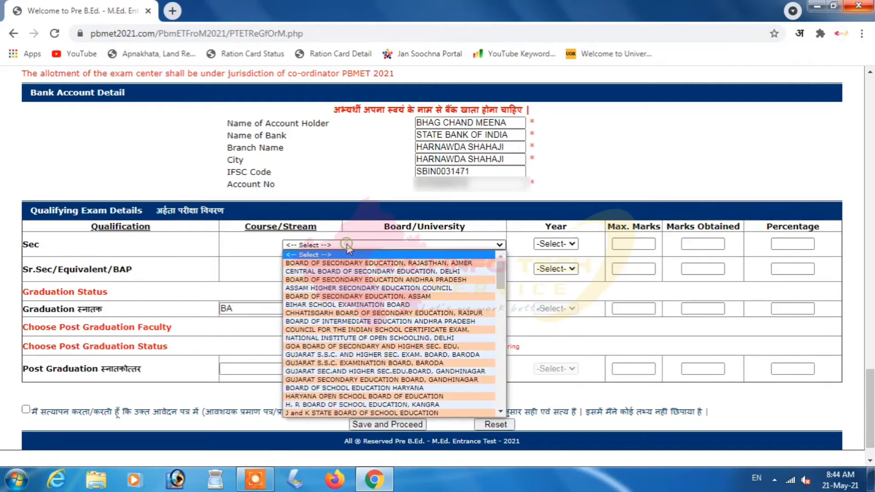
{"action": "left_click", "coordinate": [352, 264]}
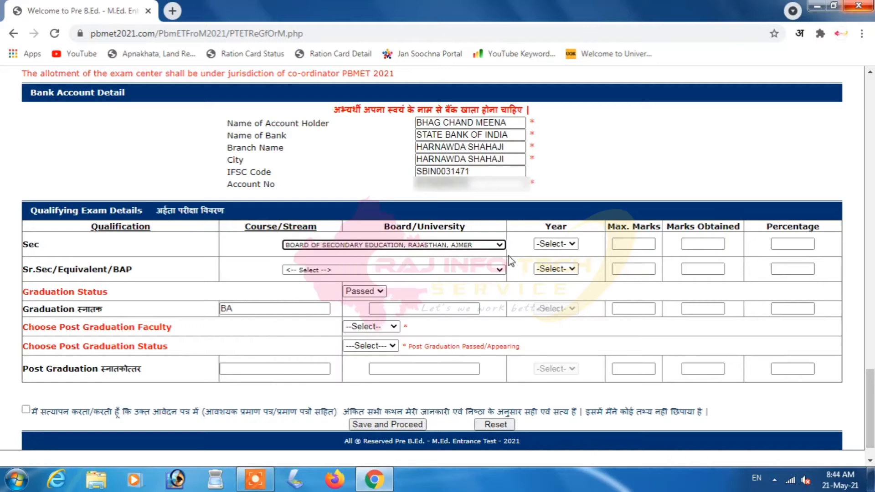
{"action": "left_click", "coordinate": [554, 244]}
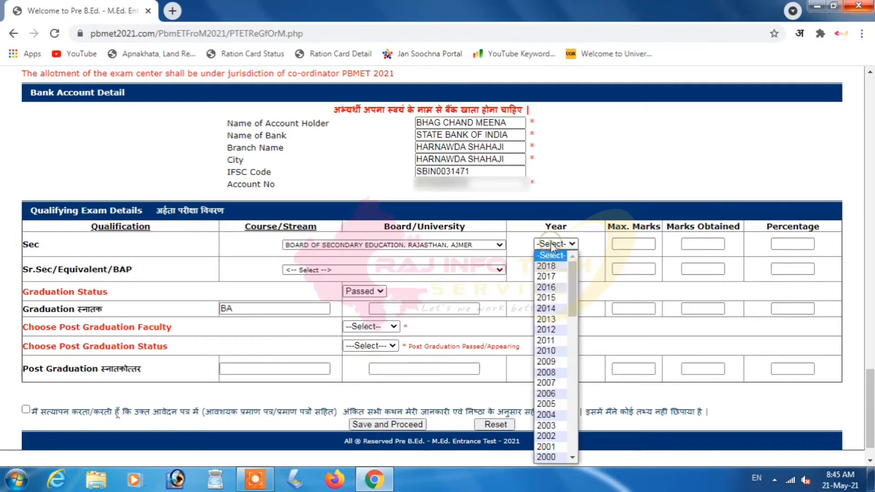
{"action": "key", "text": "Down"}
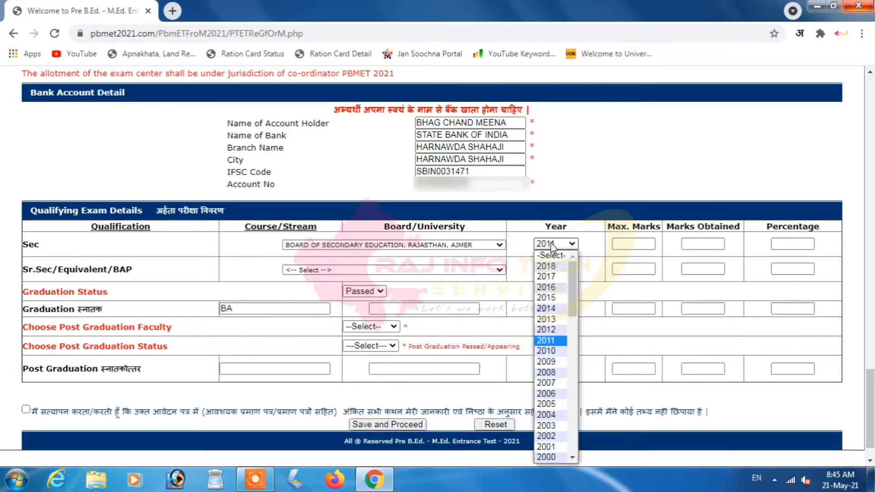
{"action": "left_click", "coordinate": [549, 341]}
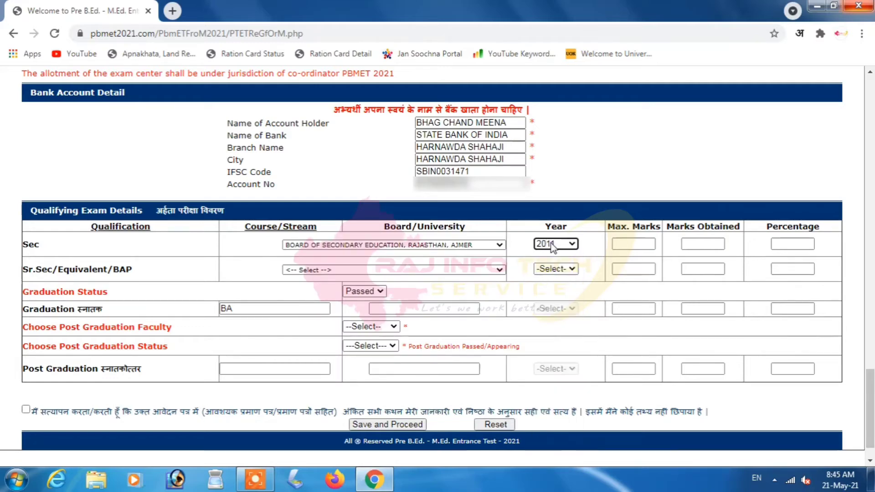
{"action": "left_click", "coordinate": [649, 247]}
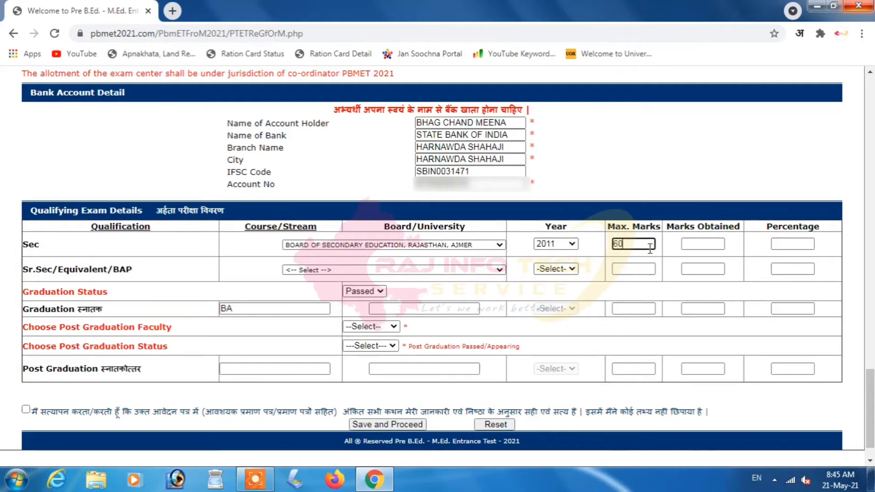
{"action": "key", "text": "Tab"}
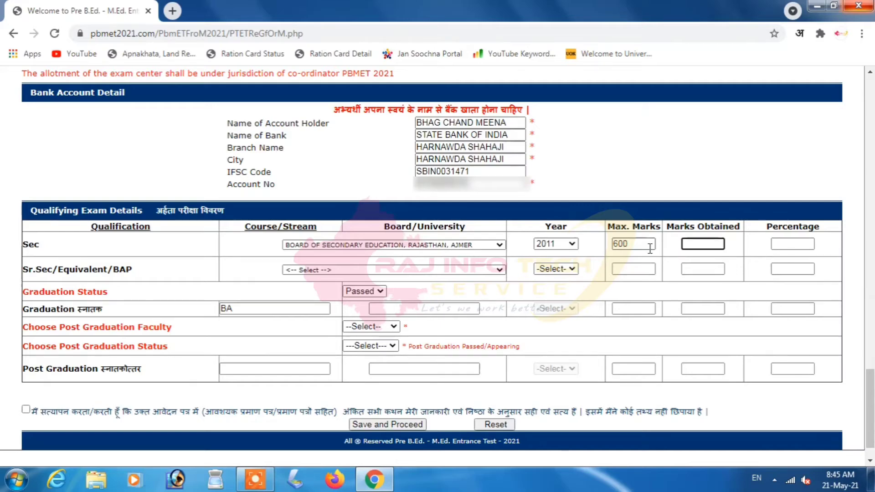
{"action": "type", "text": "259"}
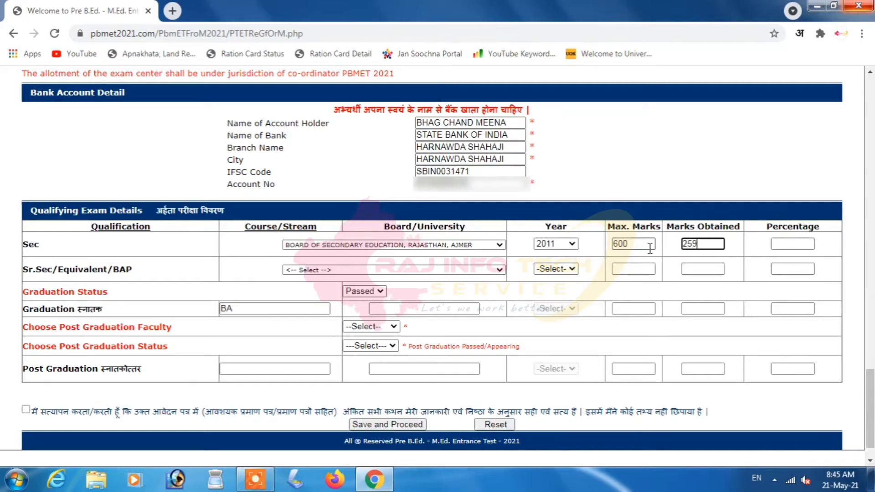
{"action": "left_click", "coordinate": [768, 259]}
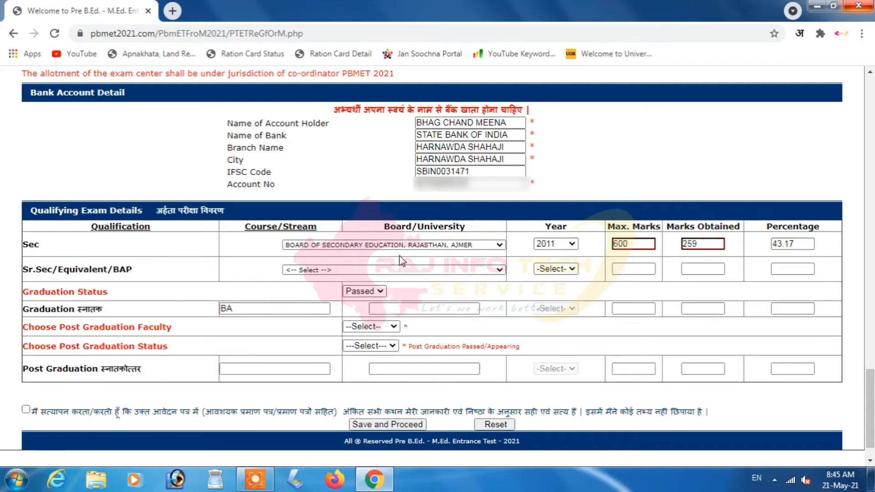
- Fill the Sr.Sec row with Rajasthan Ajmer board, 2013, and 322 of 500 marks (64.40%)
{"action": "left_click", "coordinate": [319, 269]}
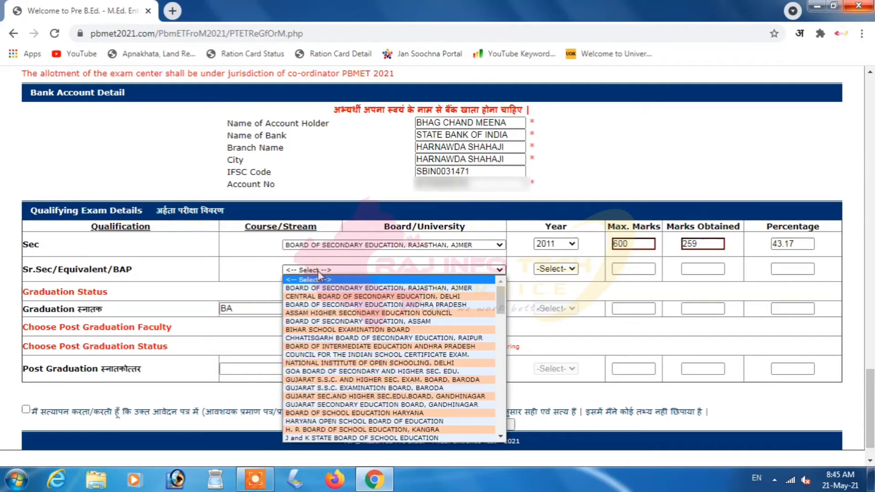
{"action": "left_click", "coordinate": [326, 288]}
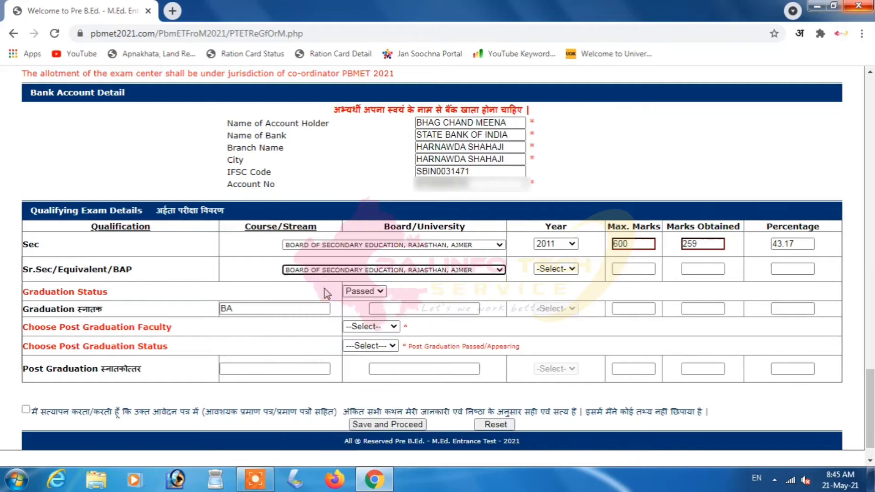
{"action": "left_click", "coordinate": [520, 292]}
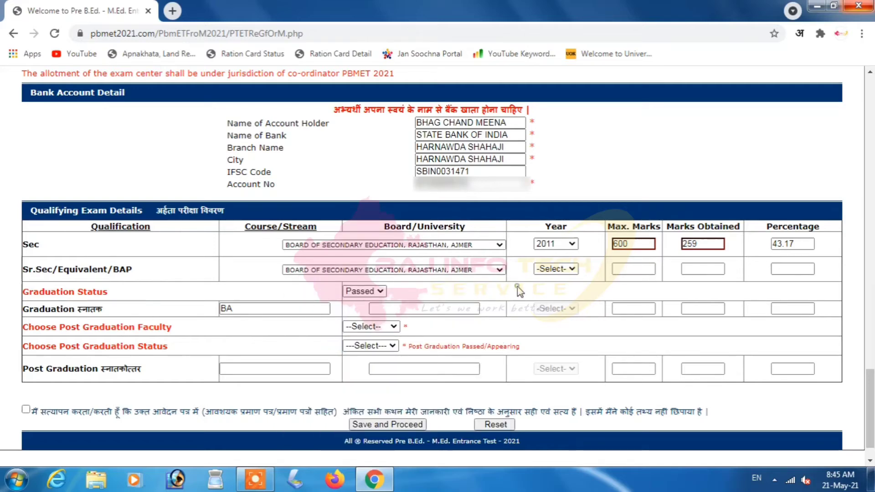
{"action": "left_click", "coordinate": [561, 269]}
{"action": "type", "text": "2013"}
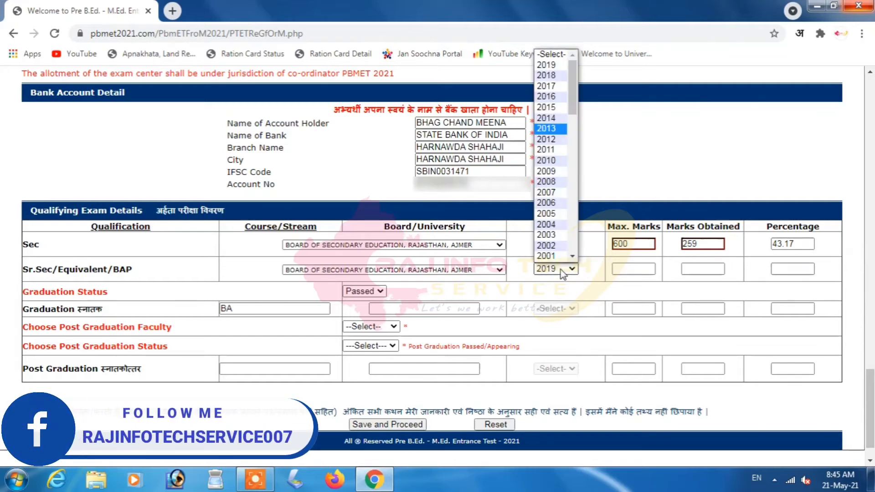
{"action": "key", "text": "Return"}
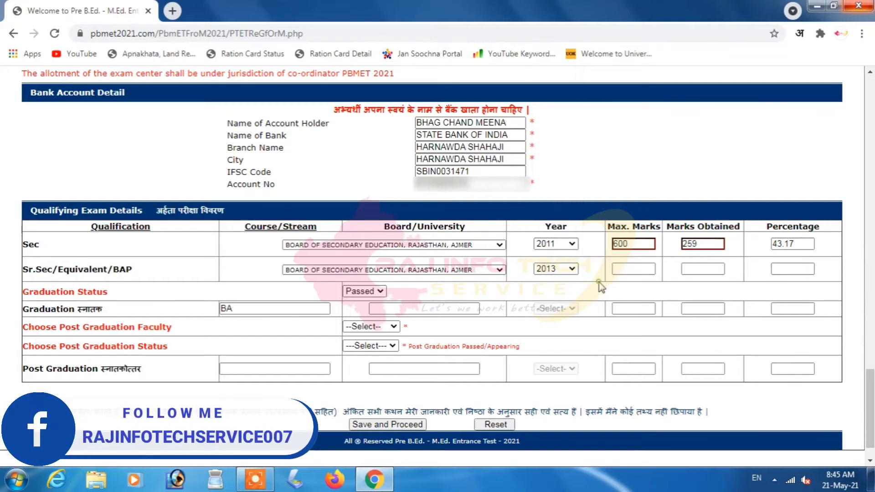
{"action": "left_click", "coordinate": [629, 271]}
{"action": "type", "text": "6"}
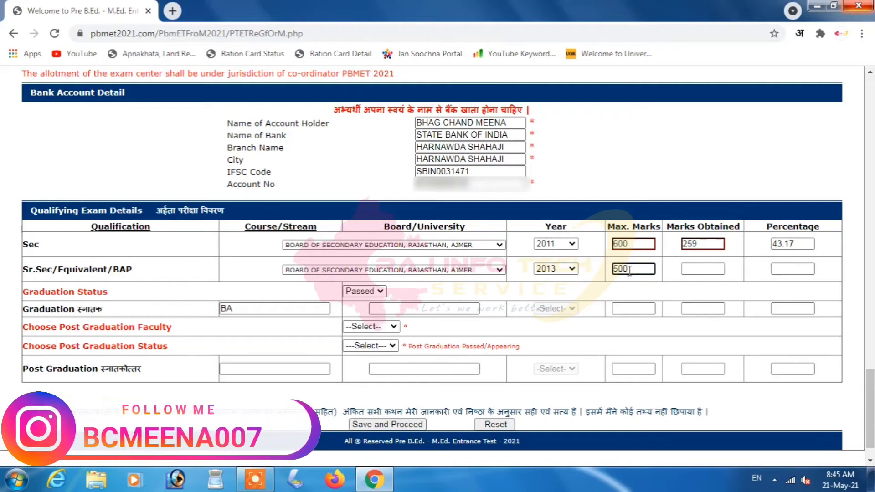
{"action": "left_click", "coordinate": [705, 269]}
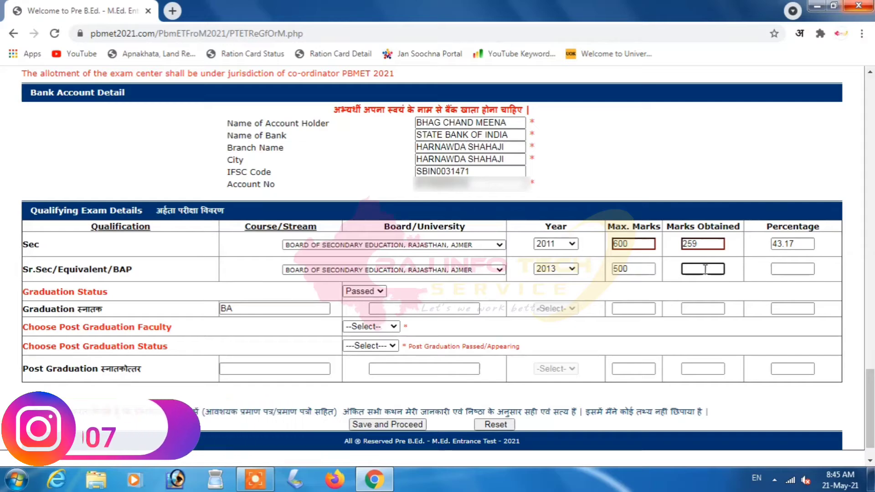
{"action": "type", "text": "322"}
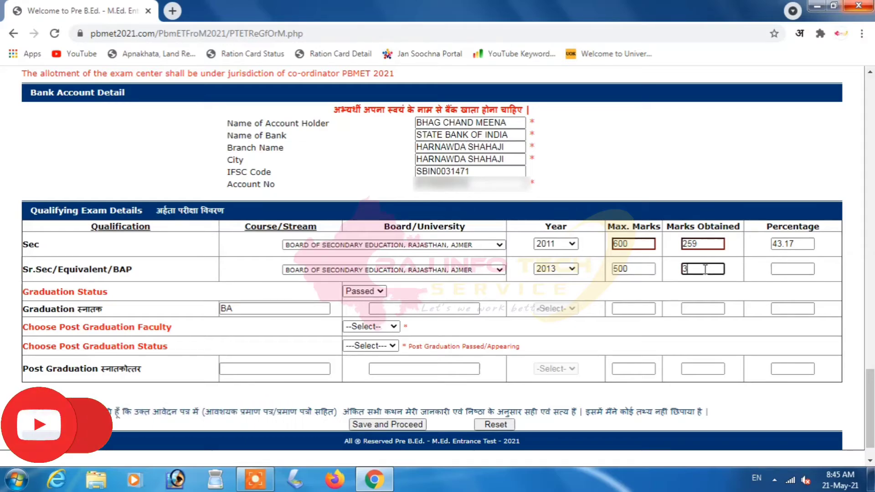
{"action": "left_click", "coordinate": [759, 283]}
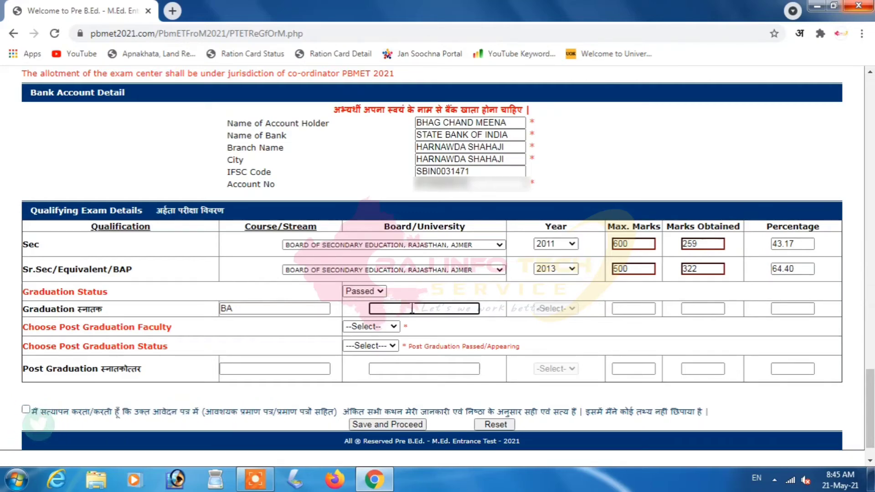
- Keep the graduation status as Passed and enter UOK KOTA as the university
{"action": "left_click", "coordinate": [283, 287]}
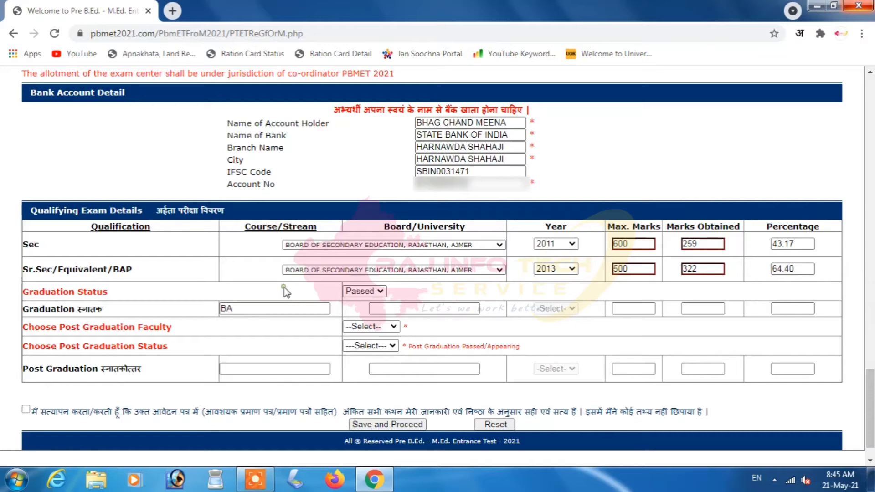
{"action": "left_click", "coordinate": [373, 292]}
{"action": "left_click", "coordinate": [364, 303]}
{"action": "left_click", "coordinate": [400, 308]}
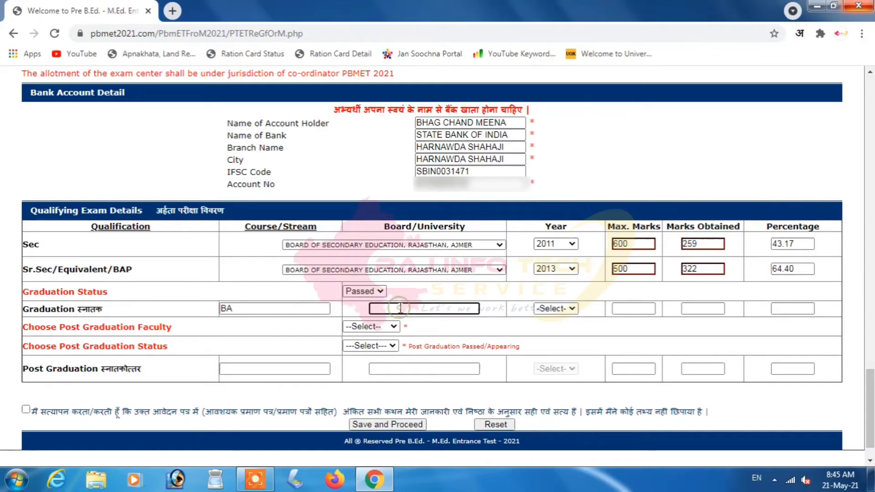
{"action": "type", "text": "U"}
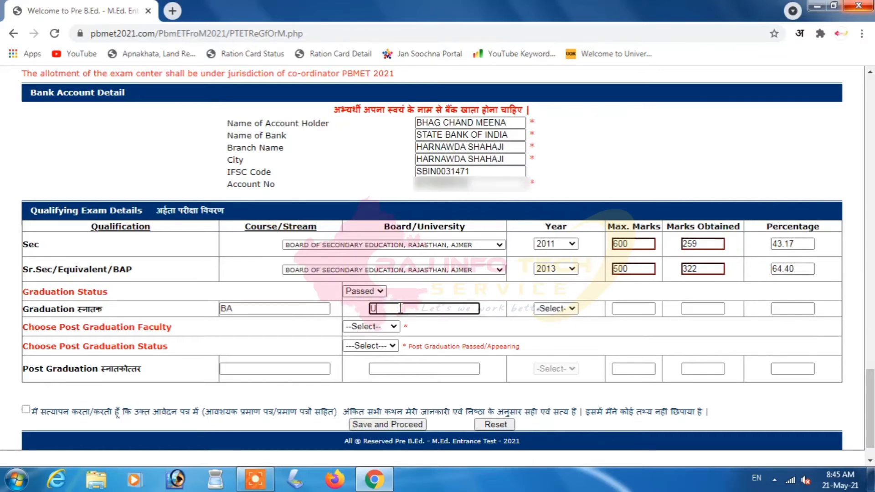
{"action": "type", "text": "OK KOTA"}
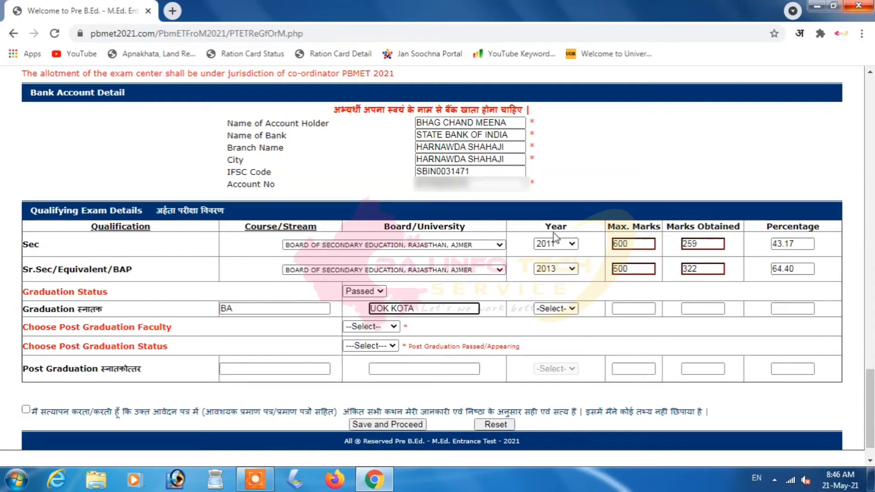
- Set the graduation year to 2016 and marks to 976 of 1800 (54.22%)
{"action": "left_click", "coordinate": [572, 311]}
{"action": "type", "text": "2016"}
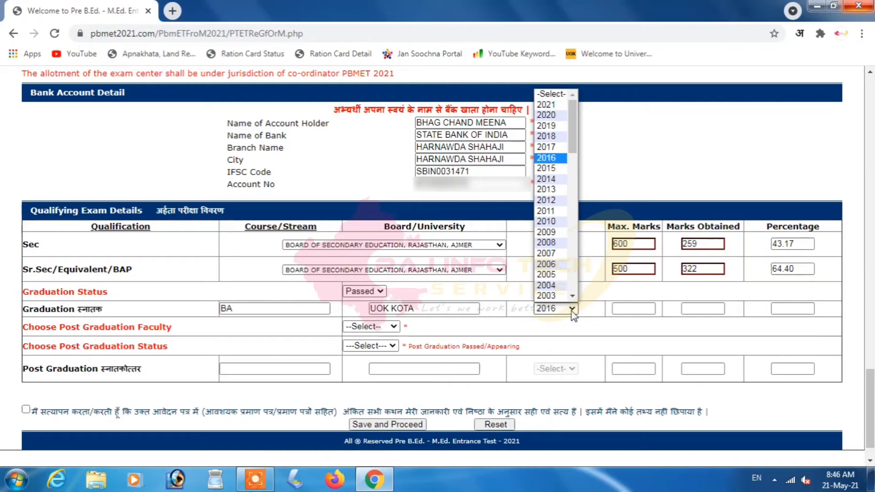
{"action": "left_click", "coordinate": [573, 314]}
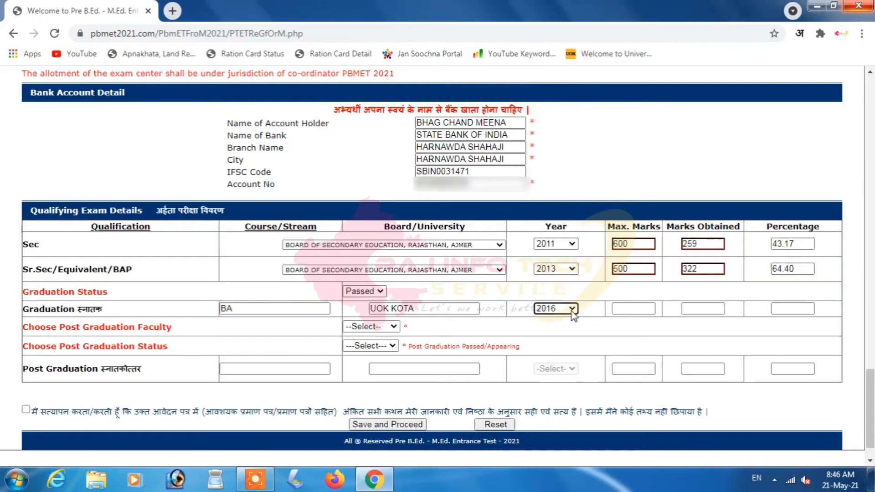
{"action": "left_click", "coordinate": [630, 311]}
{"action": "type", "text": "1800"}
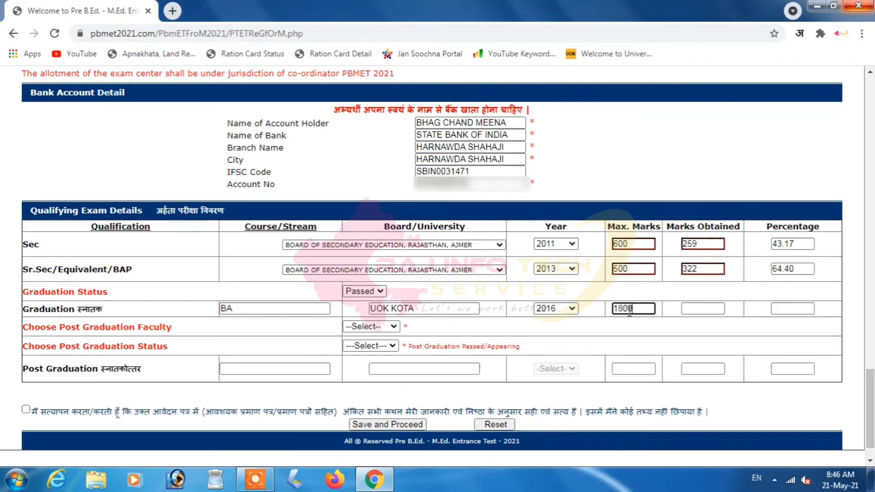
{"action": "left_click", "coordinate": [701, 308]}
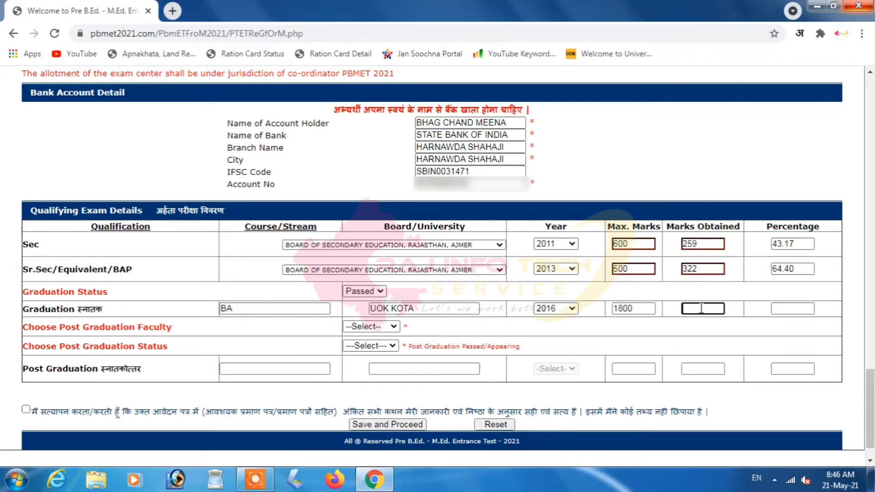
{"action": "type", "text": "976"}
{"action": "left_click", "coordinate": [755, 328]}
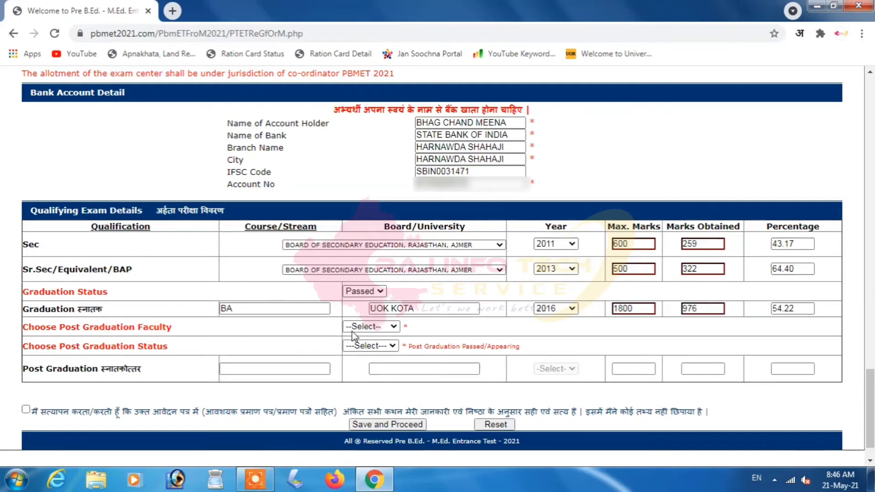
- Choose Arts in the post-graduation faculty dropdown and Passed in its status dropdown
{"action": "left_click", "coordinate": [368, 326]}
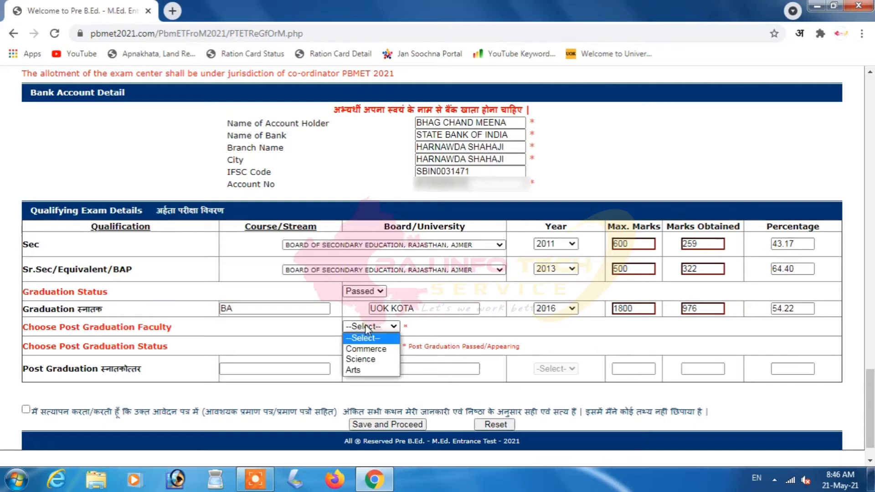
{"action": "left_click", "coordinate": [371, 371]}
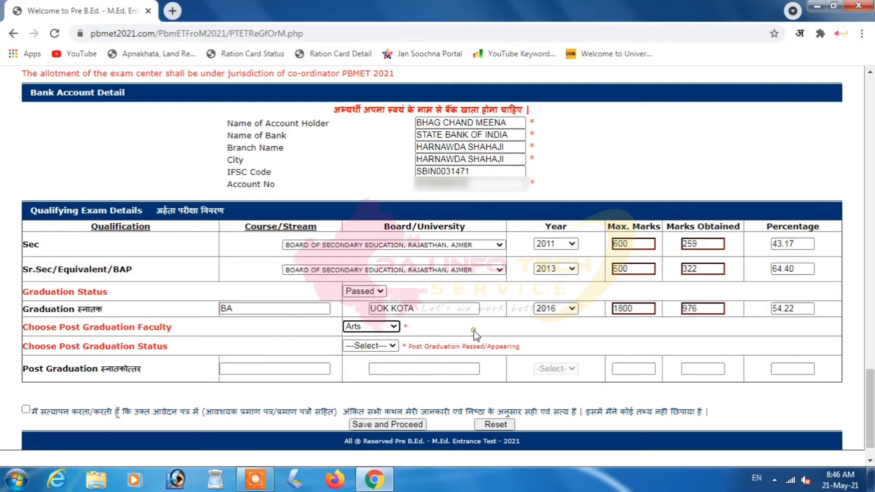
{"action": "left_click", "coordinate": [377, 346]}
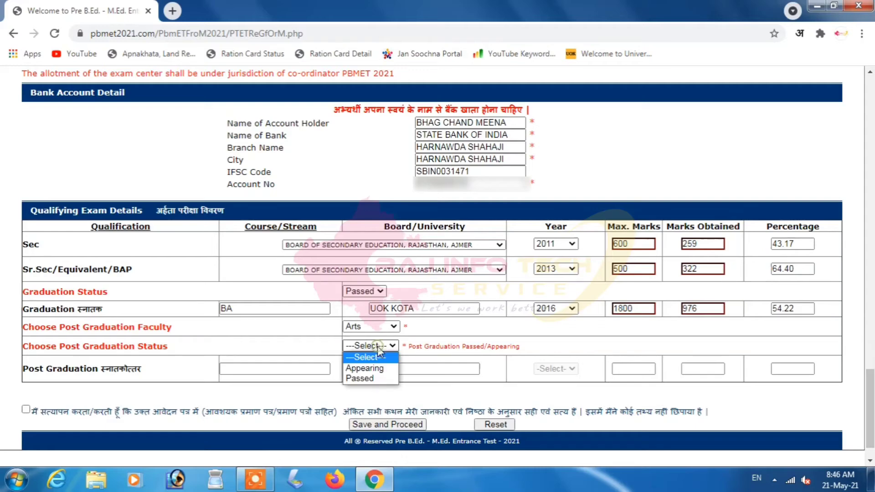
{"action": "left_click", "coordinate": [373, 379]}
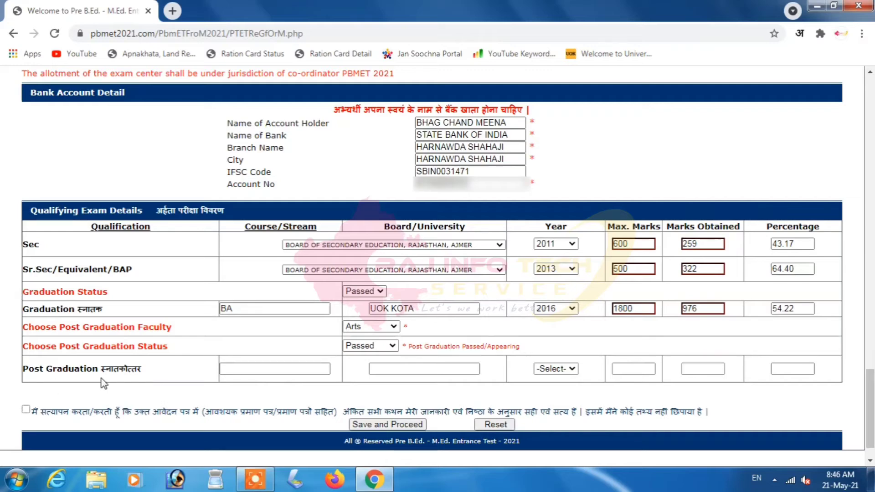
- Enter MA PUBLIC ADMINISTRATION as the post-graduation course and UOK KOTA as university
{"action": "left_click", "coordinate": [258, 367]}
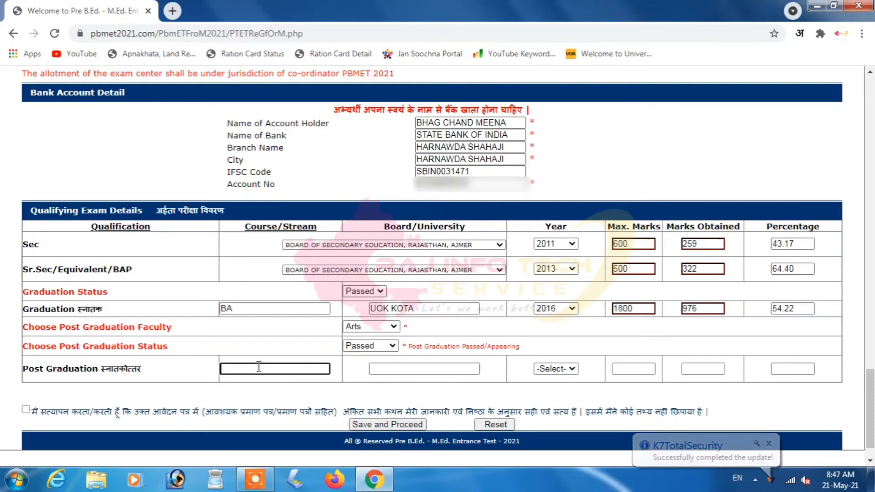
{"action": "type", "text": "MA PUBLIC"}
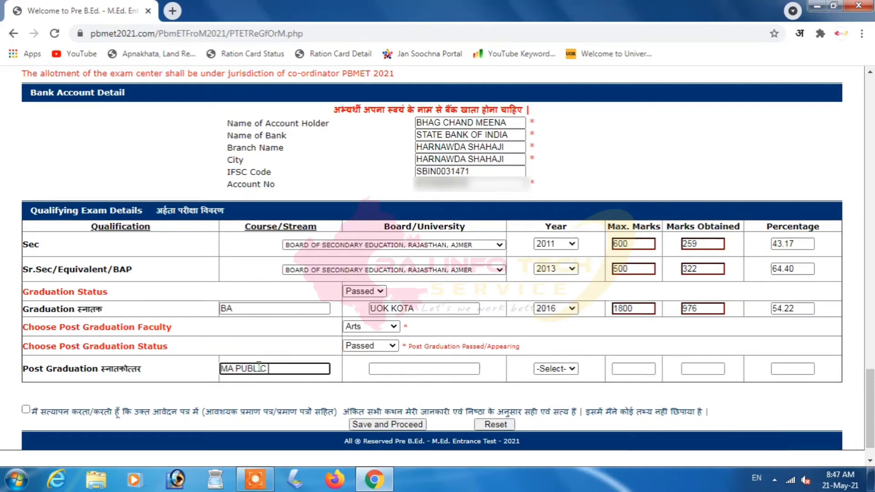
{"action": "type", "text": " ADMINISTRATION"}
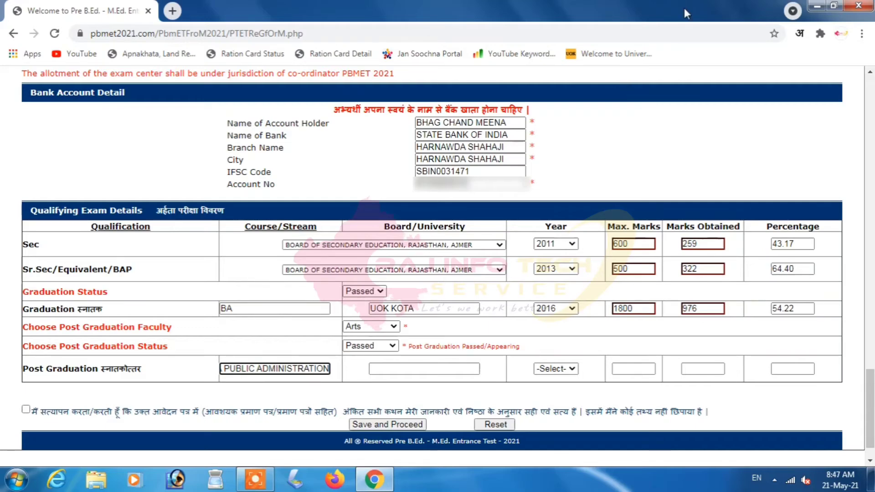
{"action": "left_click", "coordinate": [405, 369]}
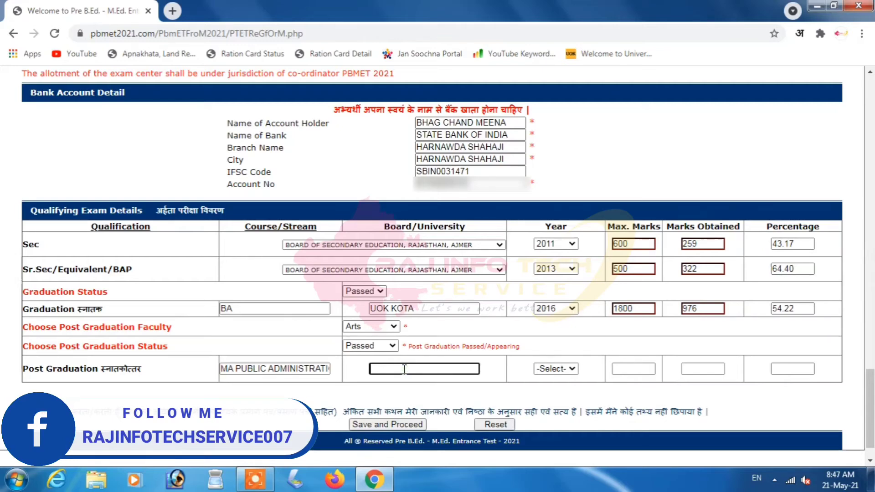
{"action": "type", "text": "UOK"}
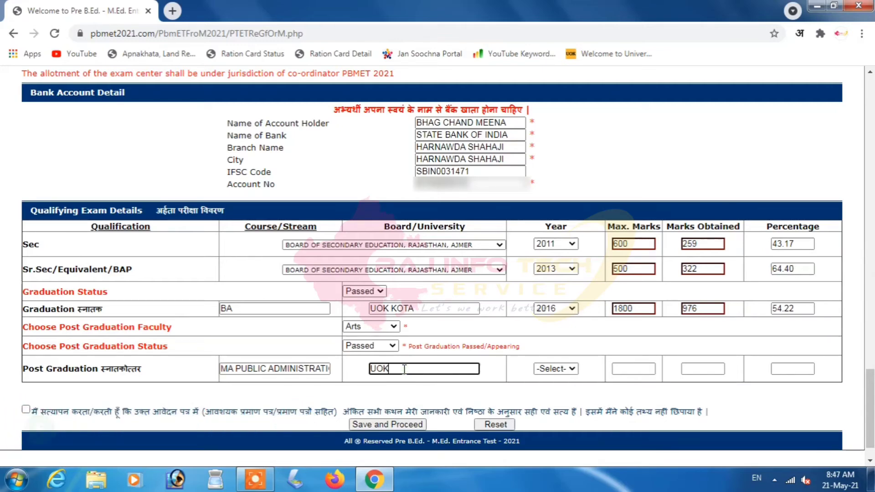
{"action": "type", "text": " KOTA"}
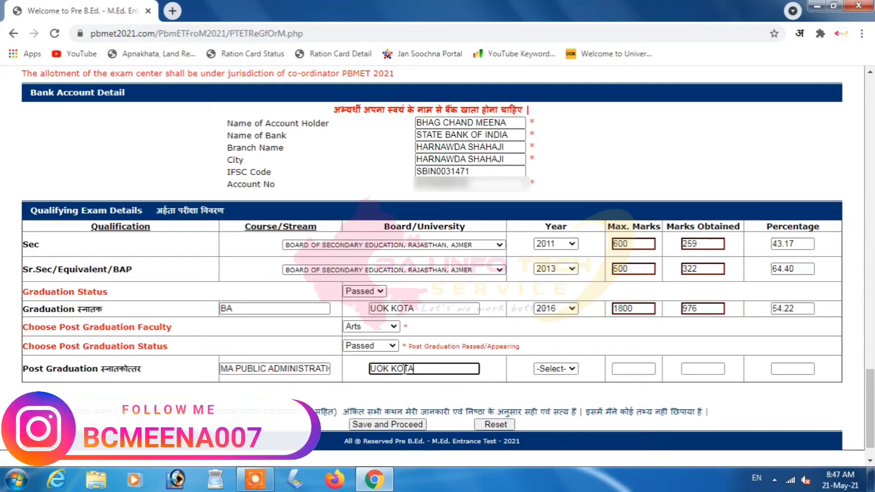
{"action": "left_click", "coordinate": [538, 350]}
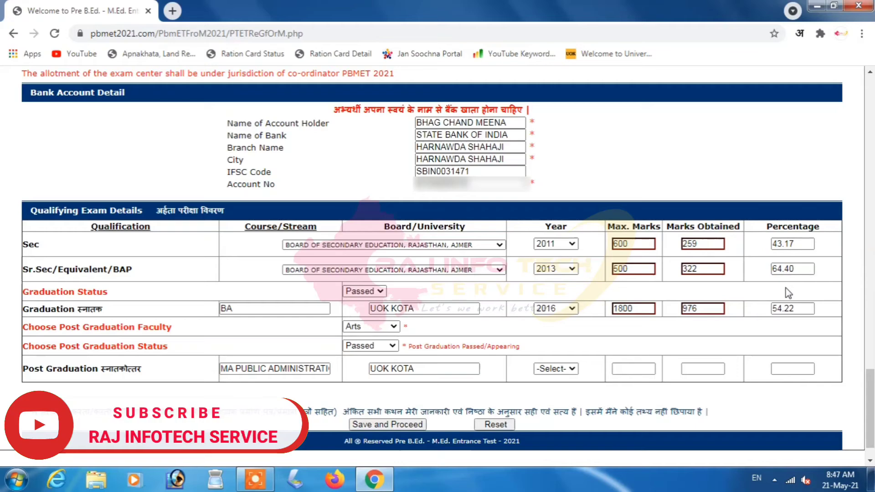
- Set the post-graduation year to 2018 and maximum marks to 900
{"action": "left_click", "coordinate": [570, 369]}
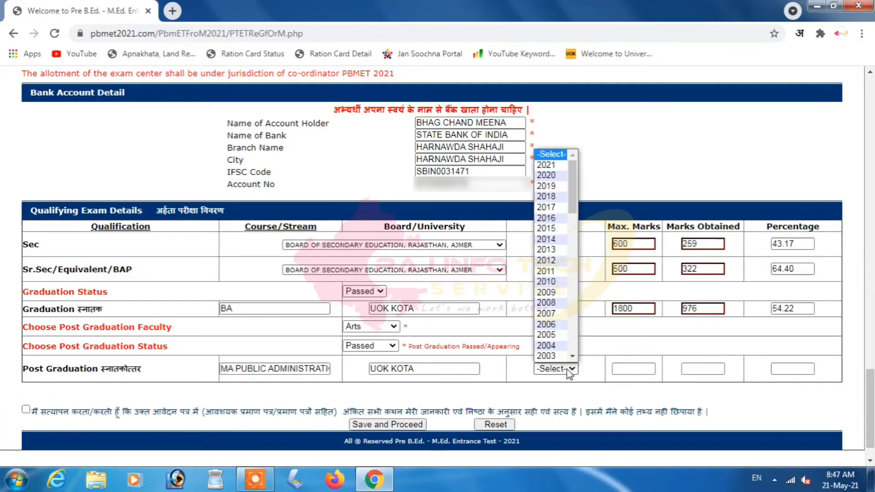
{"action": "key", "text": "Down"}
{"action": "key", "text": "Down"}
{"action": "key", "text": "Down"}
{"action": "key", "text": "Down"}
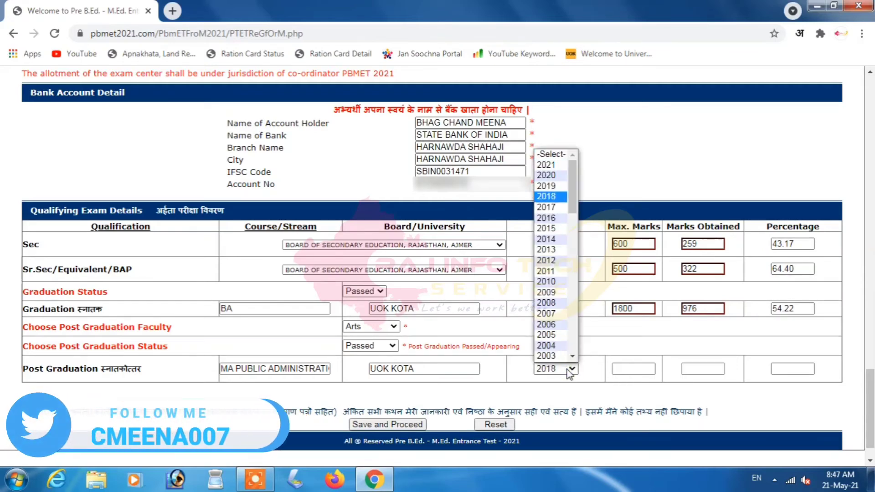
{"action": "key", "text": "Return"}
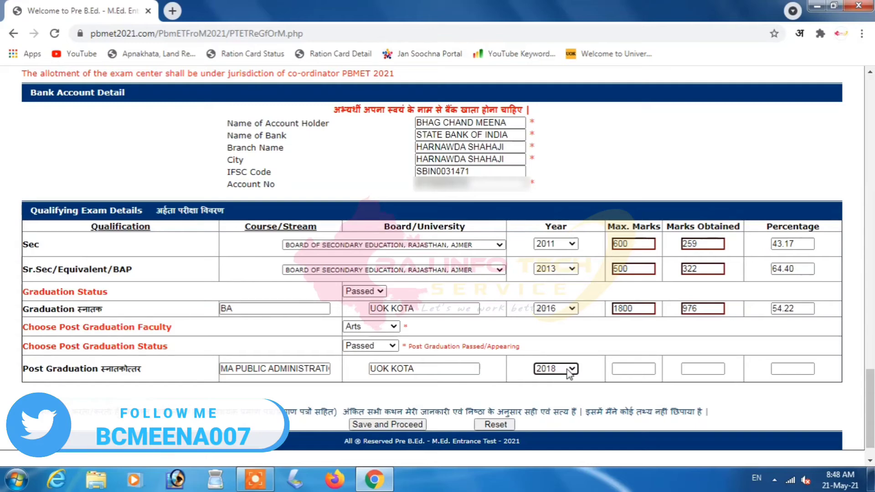
{"action": "left_click", "coordinate": [625, 368]}
{"action": "type", "text": "900"}
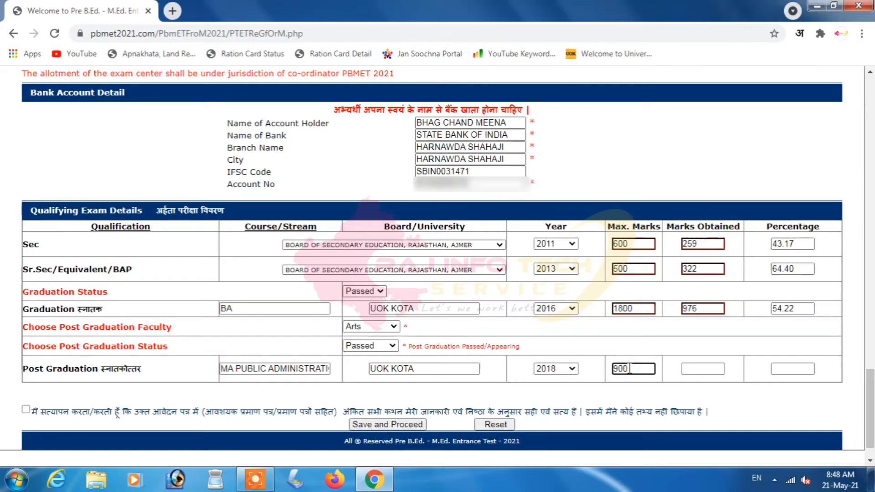
{"action": "left_click", "coordinate": [656, 347]}
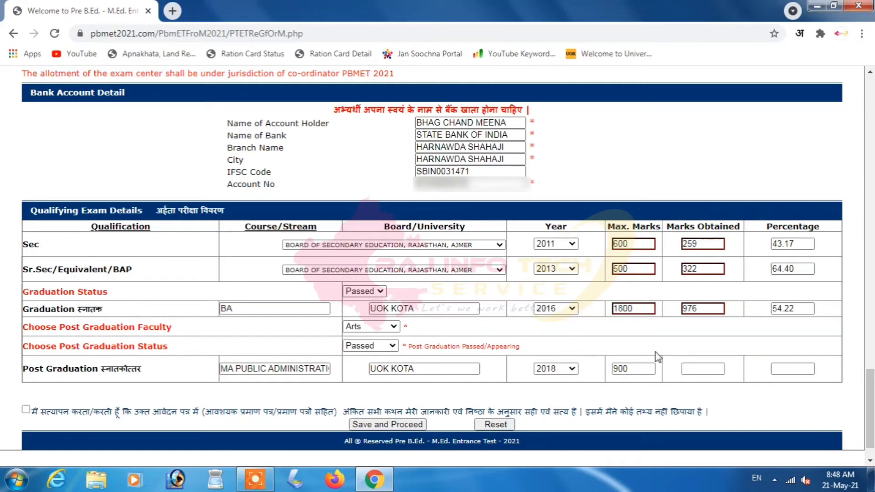
{"action": "left_click", "coordinate": [705, 369]}
- Enter 492 as post-graduation marks obtained (54.67%) and save the form
{"action": "type", "text": "492"}
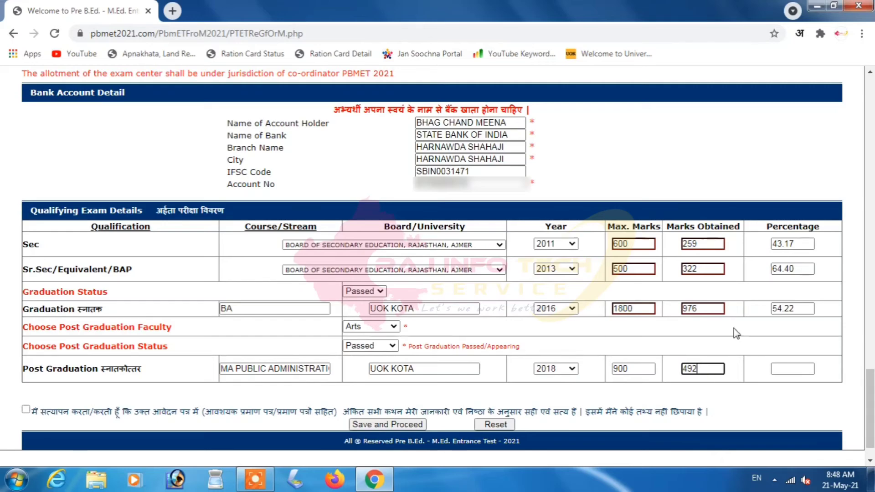
{"action": "left_click", "coordinate": [765, 367]}
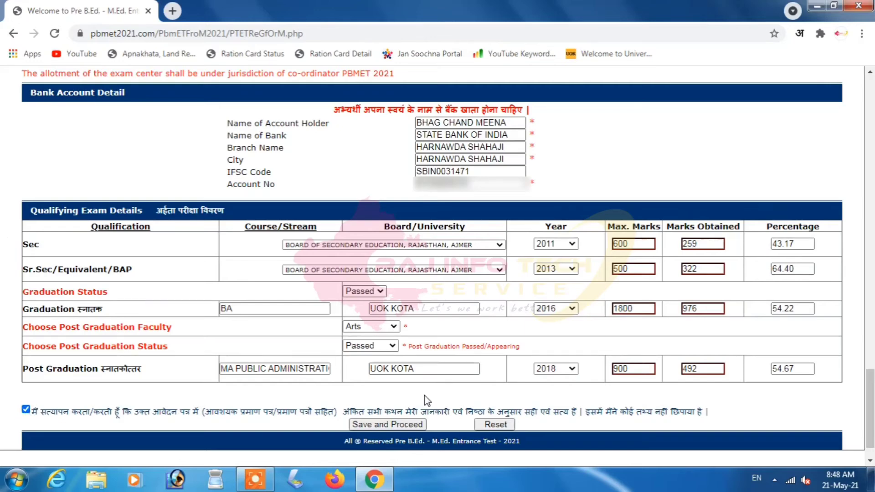
{"action": "left_click", "coordinate": [387, 424]}
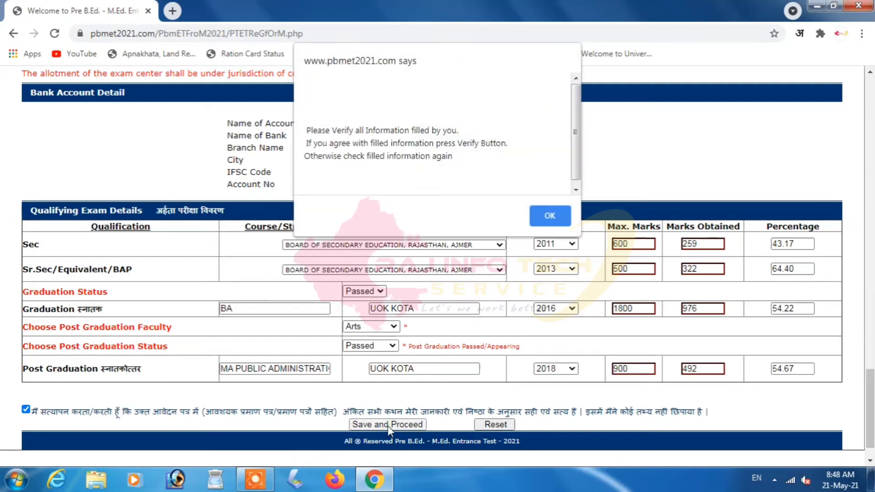
- Acknowledge the verification alert, verify the form, and begin paying the 500-rupee fee
{"action": "left_click", "coordinate": [550, 217]}
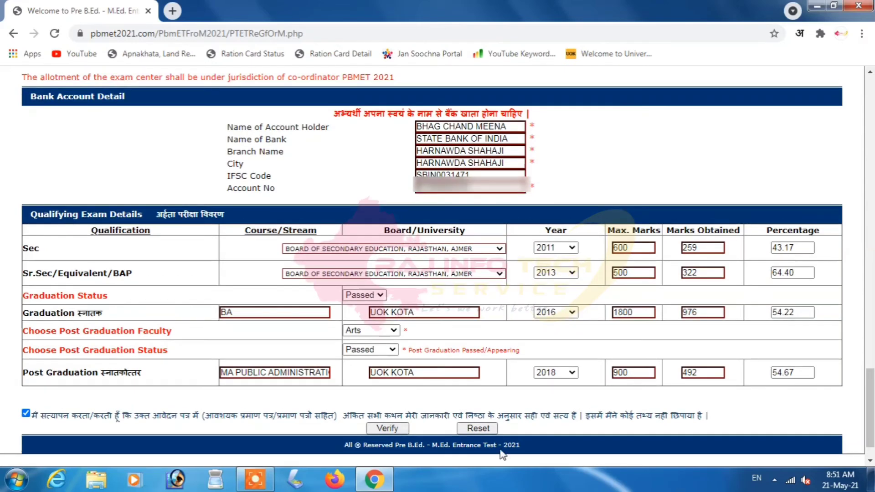
{"action": "left_click", "coordinate": [387, 429]}
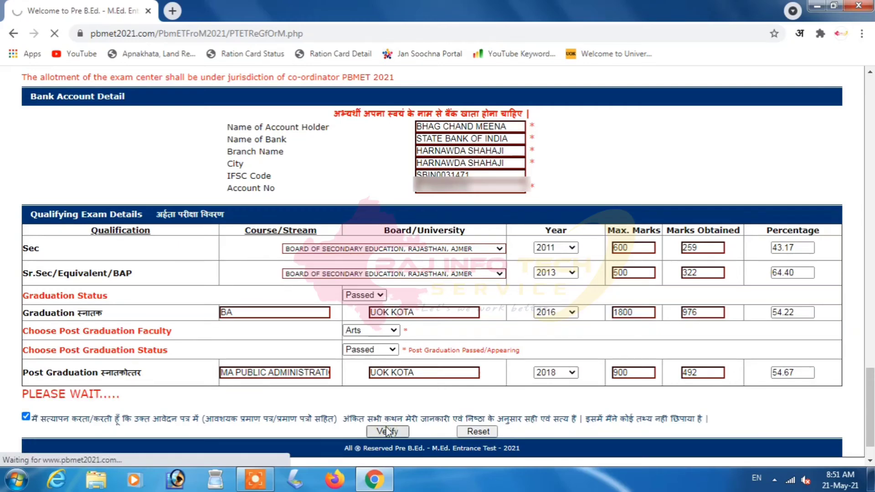
{"action": "left_click", "coordinate": [438, 113]}
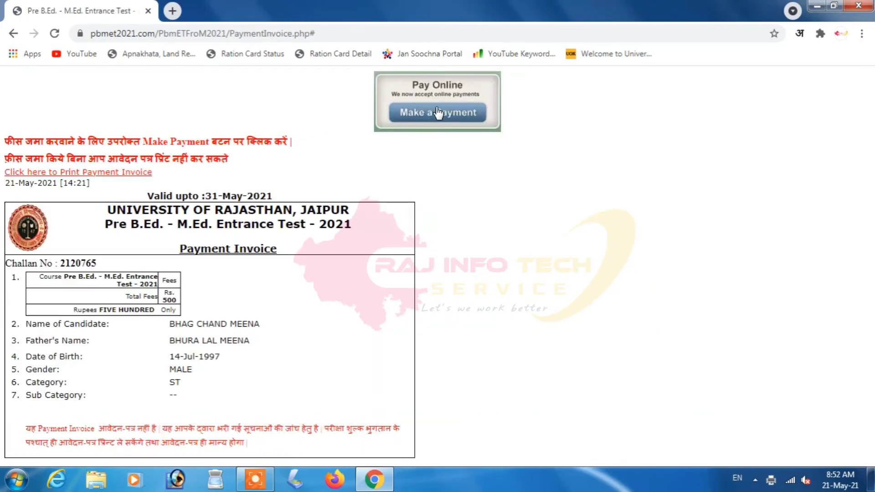
- Open the Razorpay checkout for the ₹500 application fee from the invoice page
{"action": "left_click", "coordinate": [439, 114]}
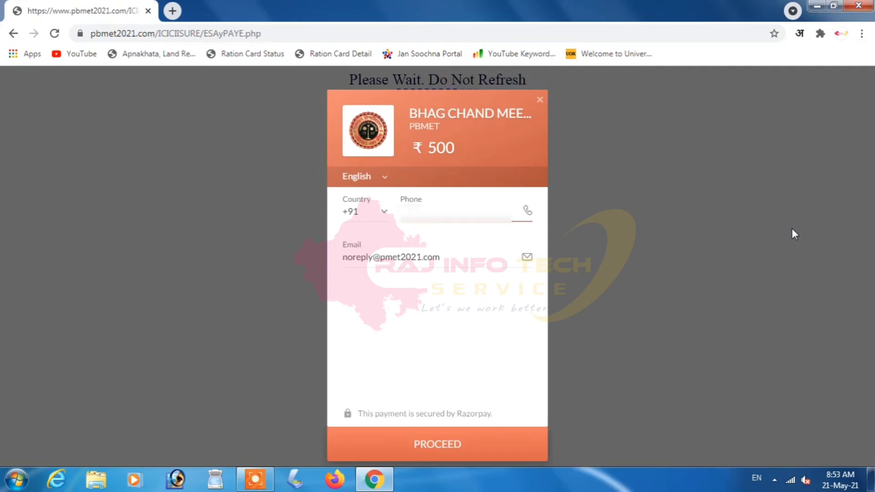
- Enter the contact phone number, replace the default e-mail with the applicant's own, and proceed
{"action": "type", "text": "98290000"}
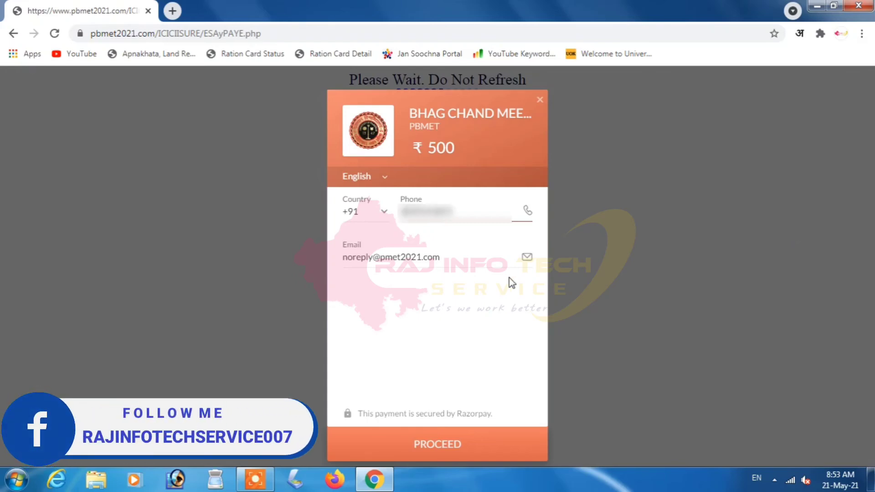
{"action": "left_click_drag", "start_coordinate": [465, 254], "coordinate": [208, 291]}
{"action": "type", "text": "test@gmail.com"}
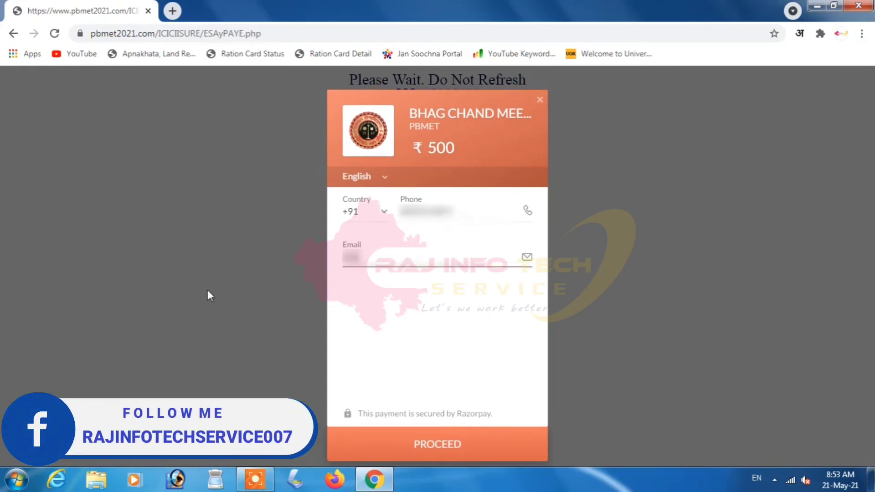
{"action": "type", "text": "gmail.com"}
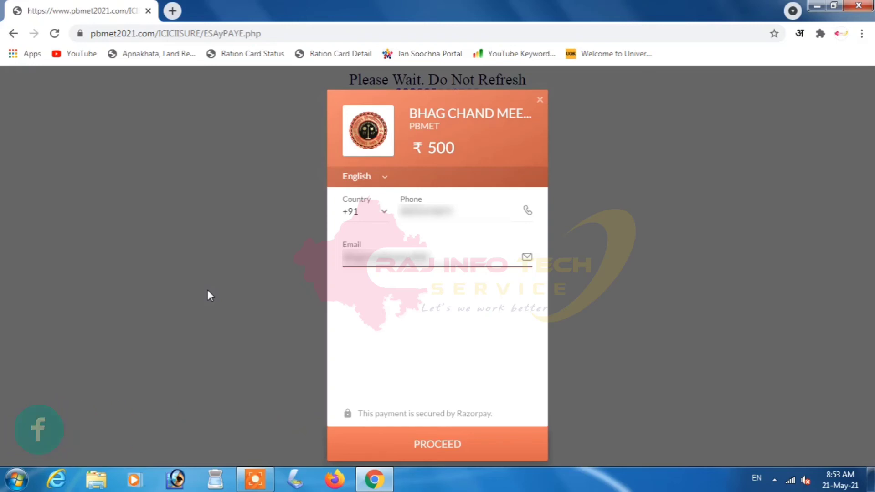
{"action": "type", "text": ".com"}
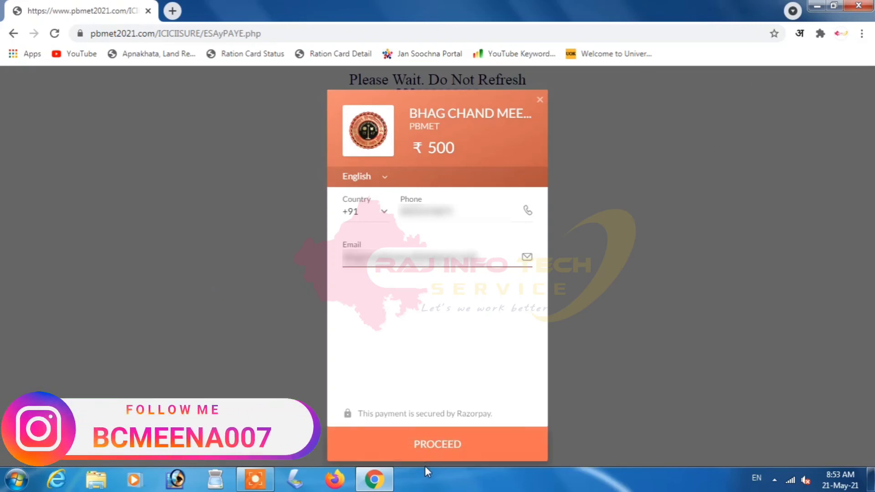
{"action": "left_click", "coordinate": [433, 448]}
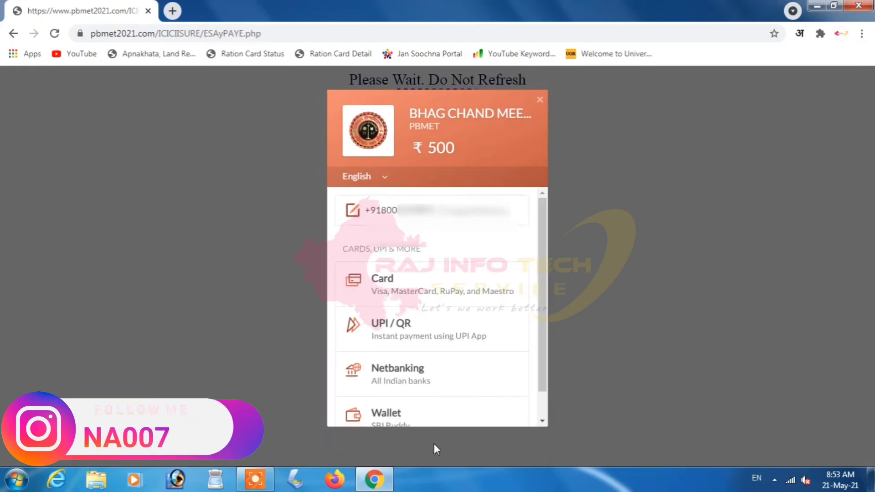
- Choose UPI / QR payment and show the QR code to pay the ₹500 fee
{"action": "scroll", "coordinate": [545, 360], "scroll_direction": "down", "scroll_amount": 1}
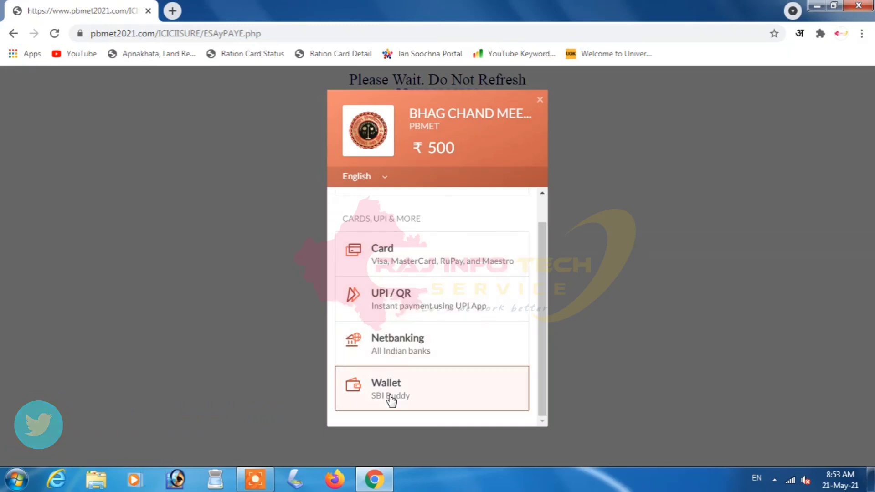
{"action": "left_click", "coordinate": [407, 299]}
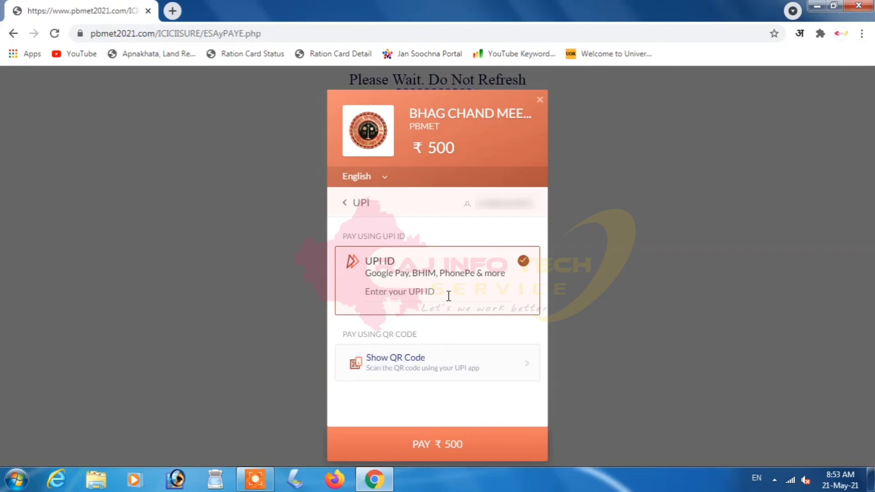
{"action": "left_click", "coordinate": [410, 363]}
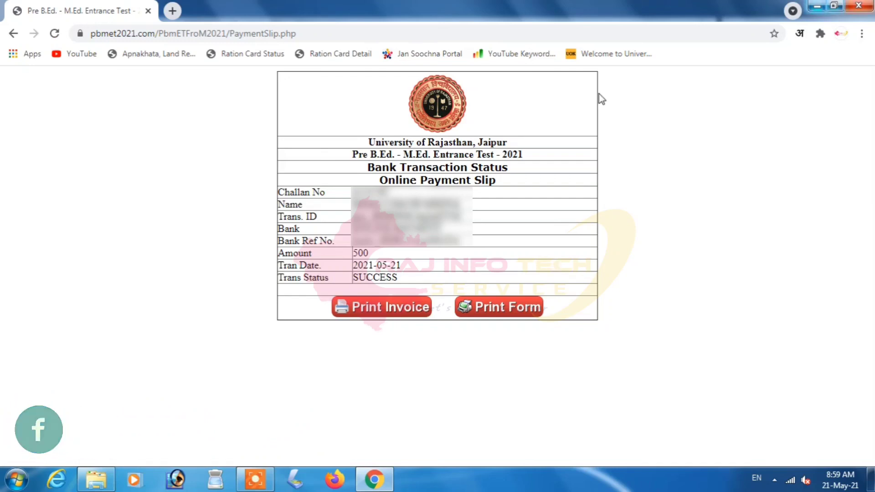
- Print the payment invoice on the HP LaserJet M1005 and open the printable application form
{"action": "left_click", "coordinate": [378, 309]}
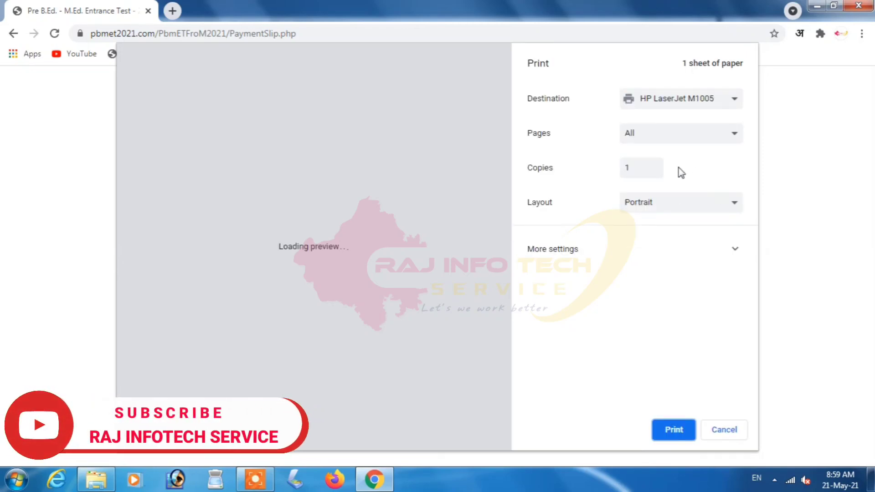
{"action": "left_click", "coordinate": [673, 431]}
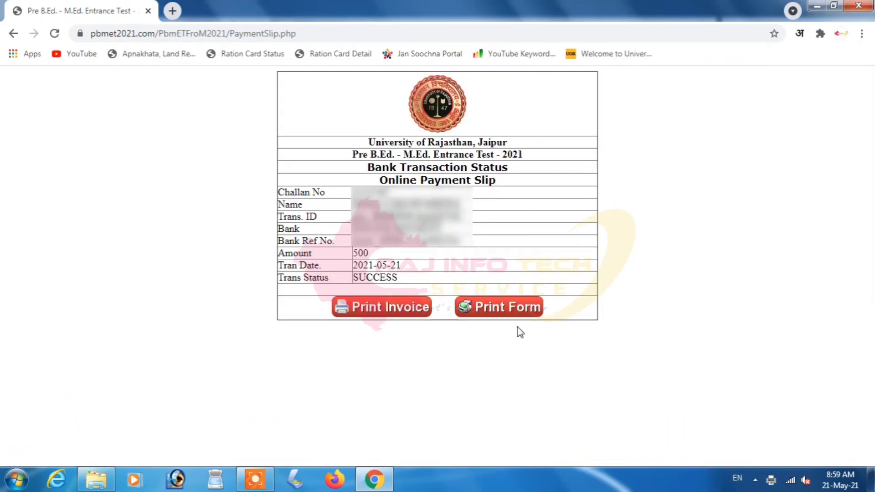
{"action": "left_click", "coordinate": [499, 312]}
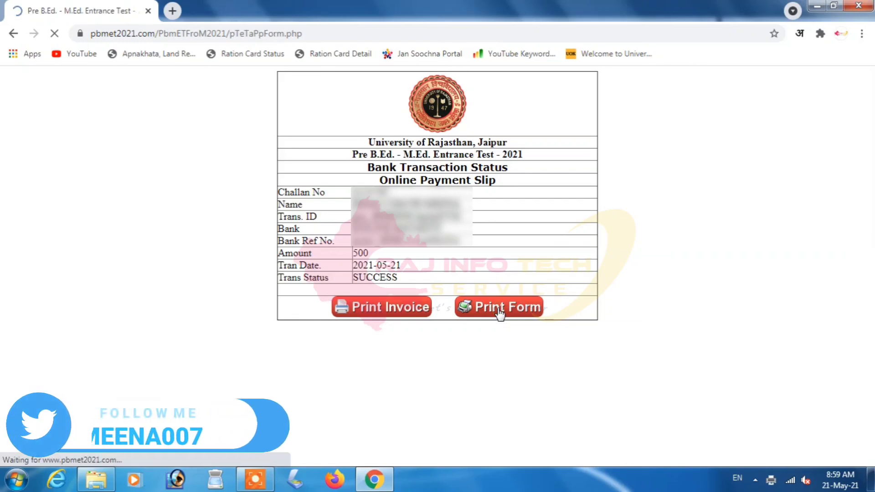